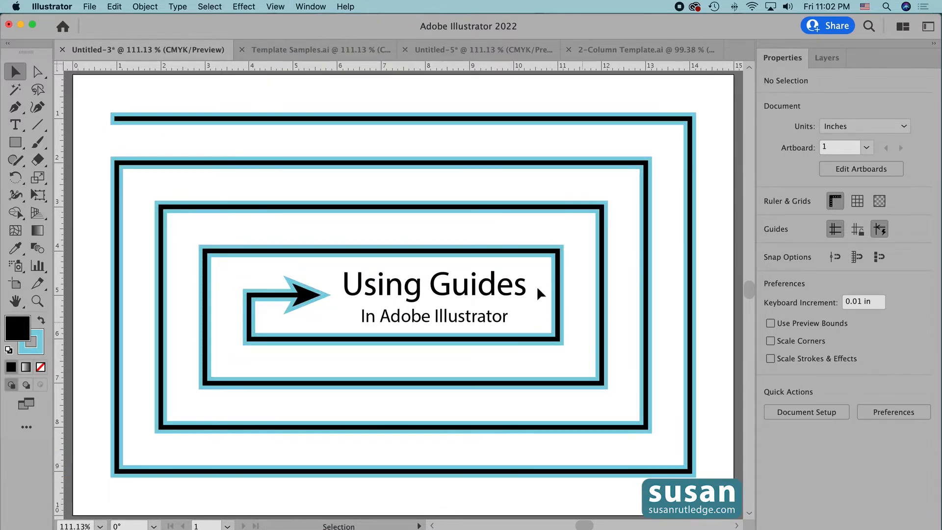
Review the available colors and styles for guides in the Guides & Grid preferences, keeping Cyan and Lines.
click(52, 6)
mouse_move(60, 39)
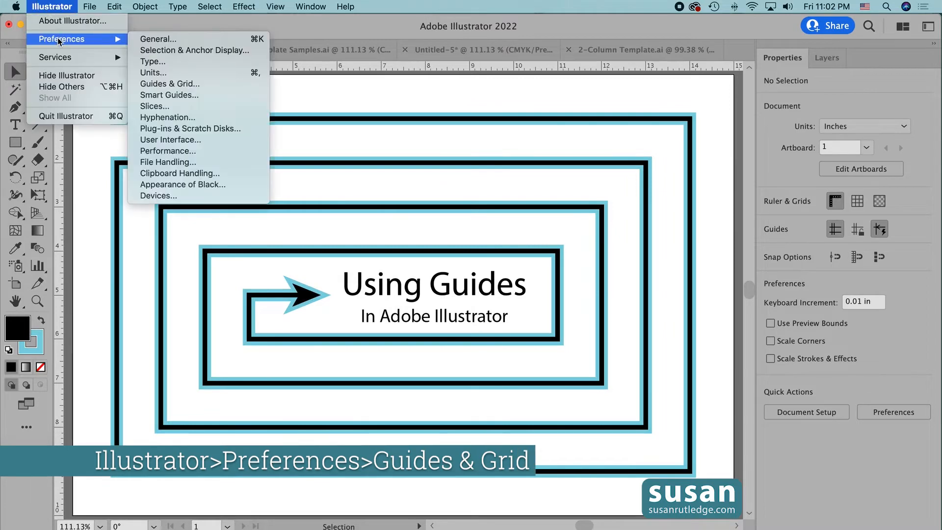
click(163, 84)
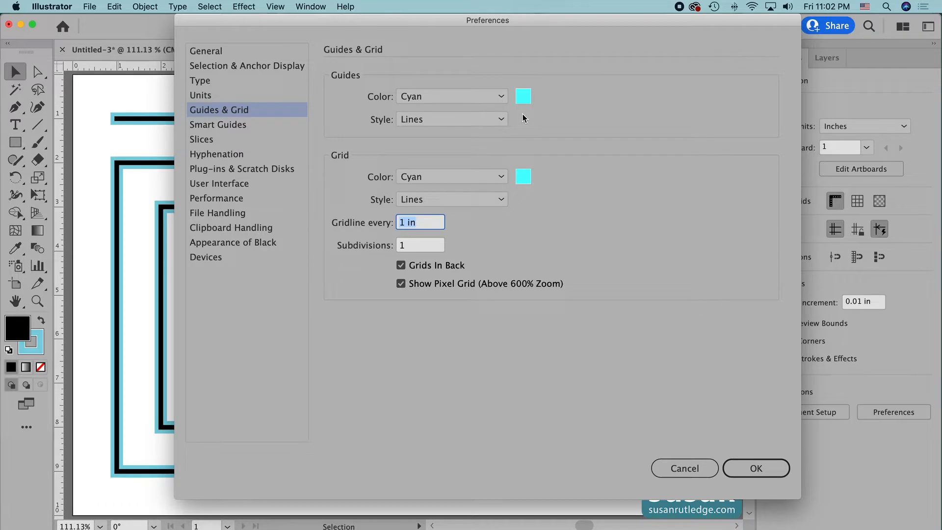
click(500, 96)
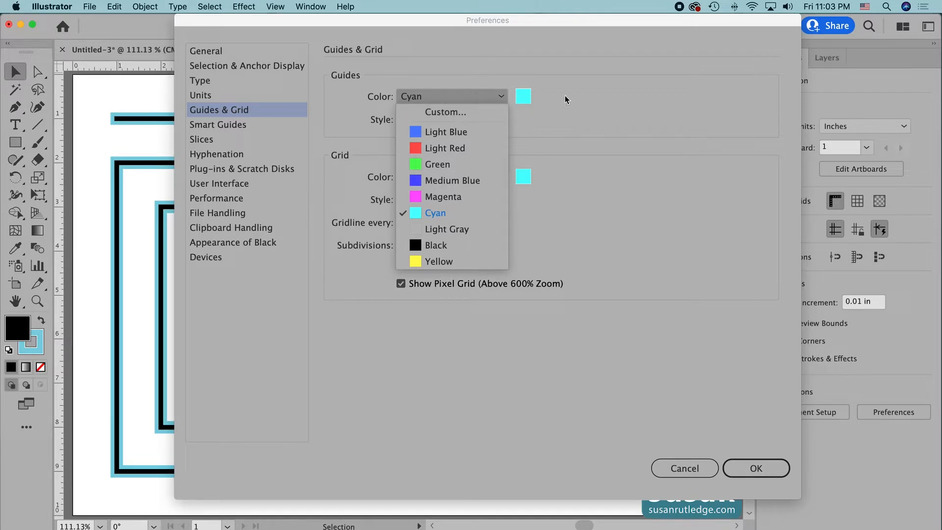
click(557, 110)
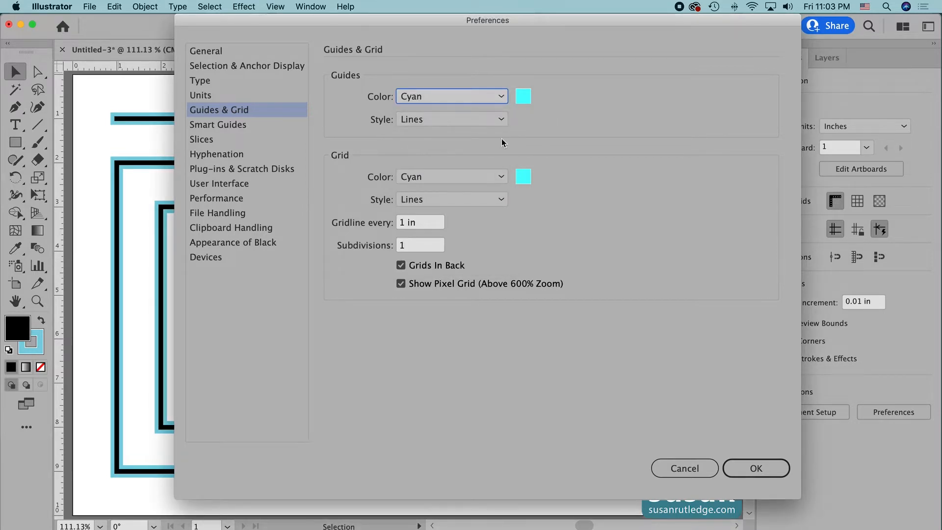
click(499, 120)
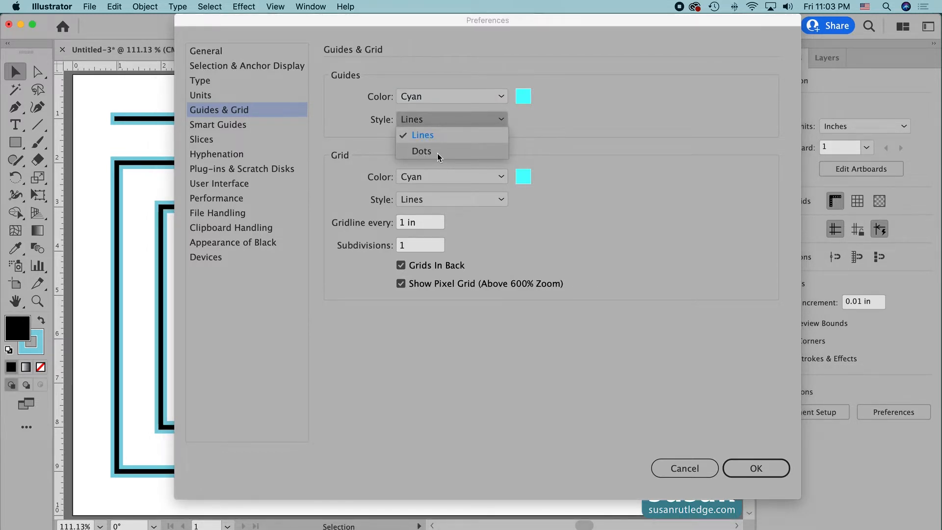
click(620, 136)
click(756, 469)
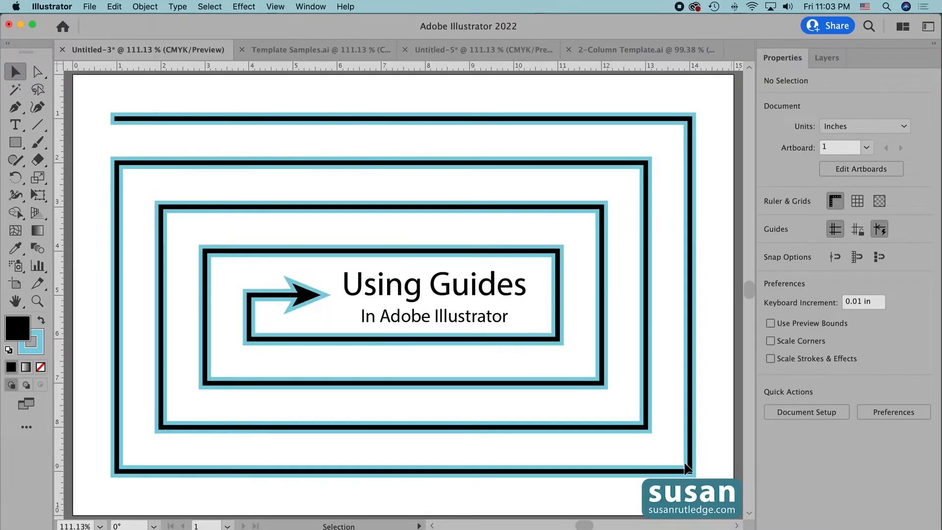
In the Untitled-5 document, place a horizontal guide at about 4.72 in and a vertical guide at about 9.58 in.
click(475, 49)
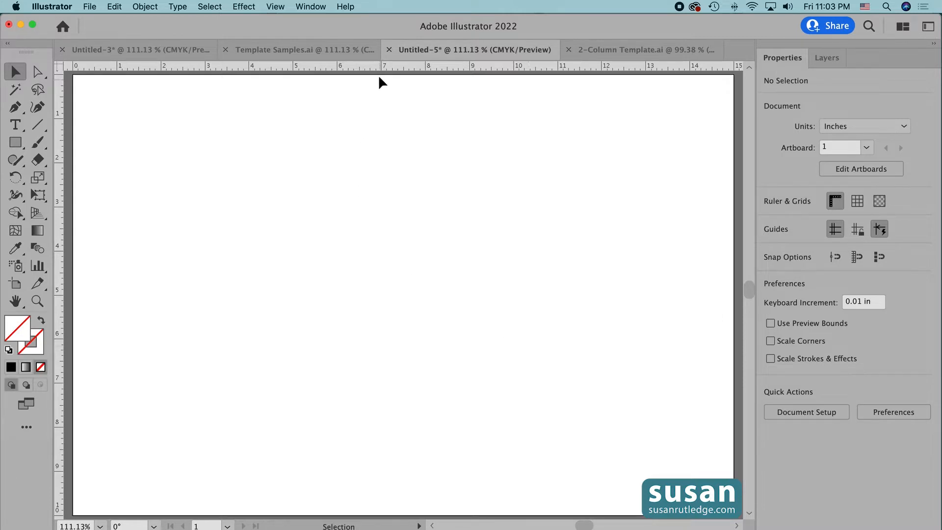
drag(367, 65, 393, 287)
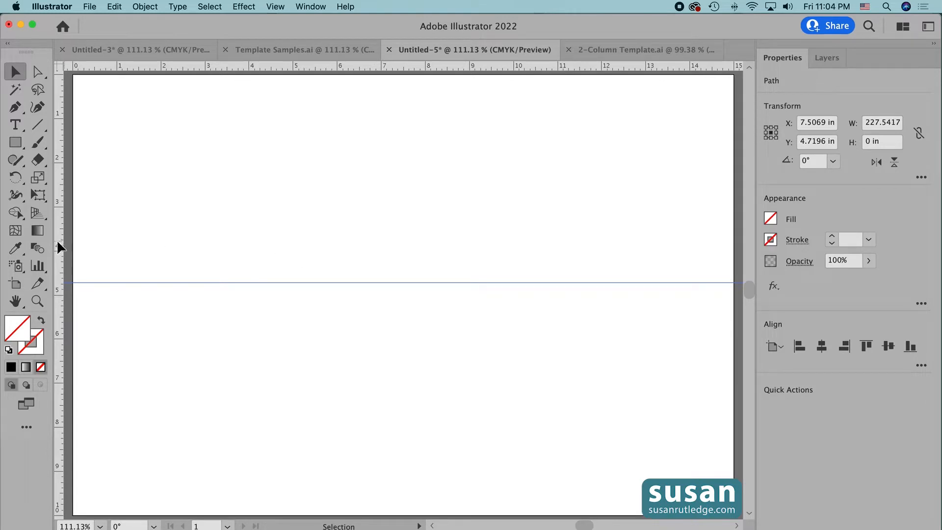
drag(58, 241, 495, 252)
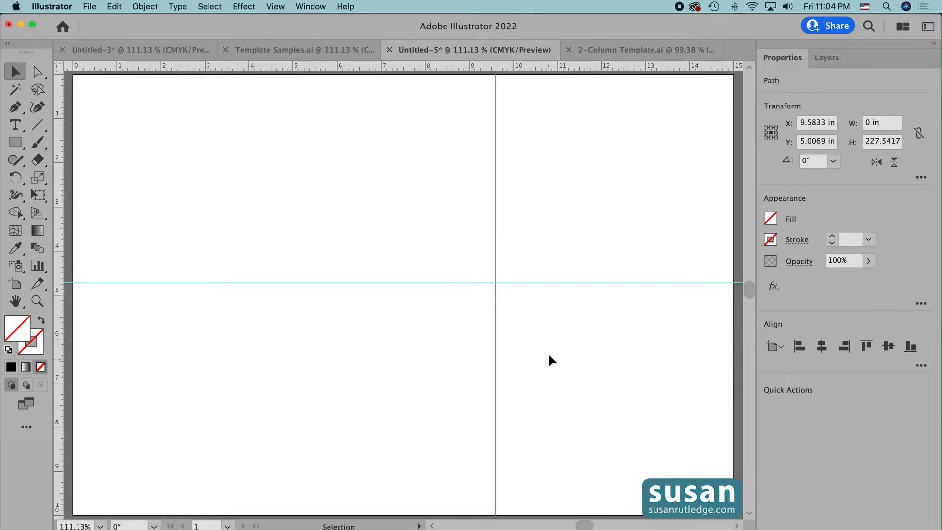
Delete both the horizontal and the vertical guide together.
drag(432, 233, 543, 325)
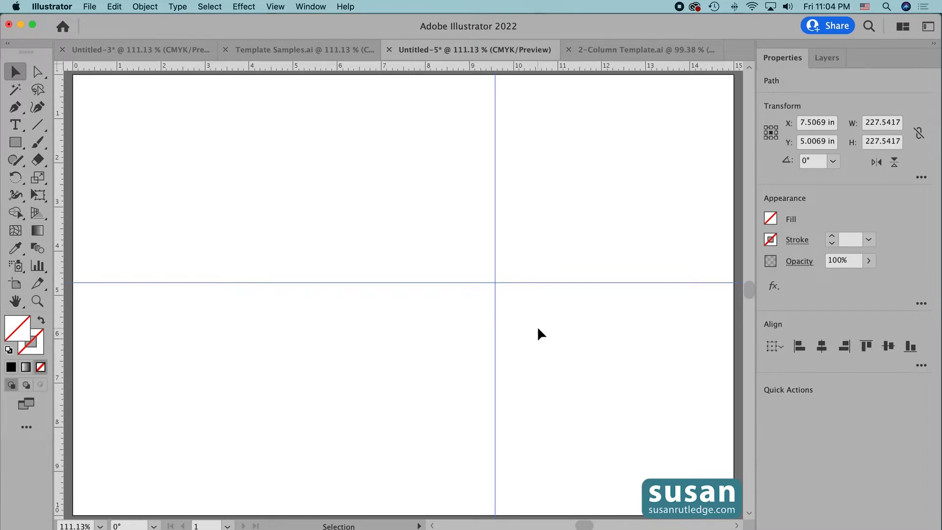
key(Delete)
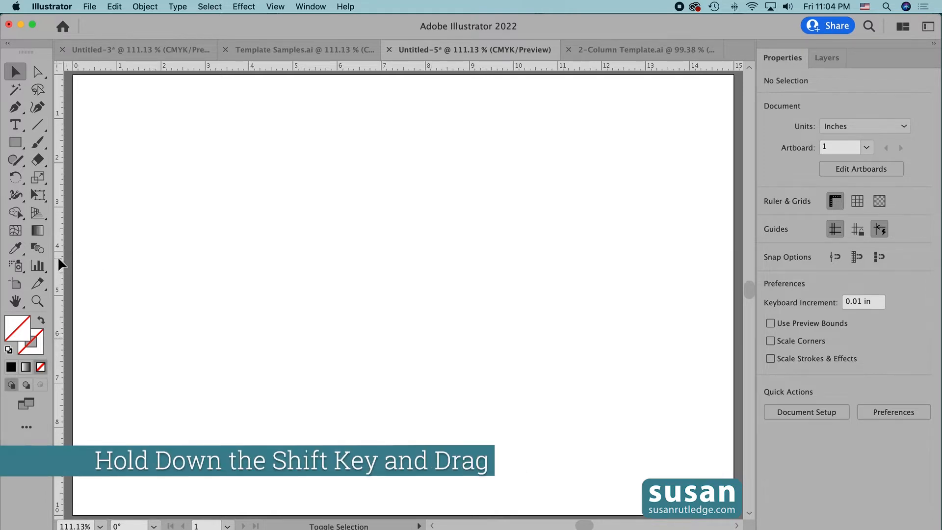
Place vertical guides at 8 in, about 3 in and about 11.99 in, and horizontal guides at about 2 in and 7.98 in.
drag(57, 256, 424, 95)
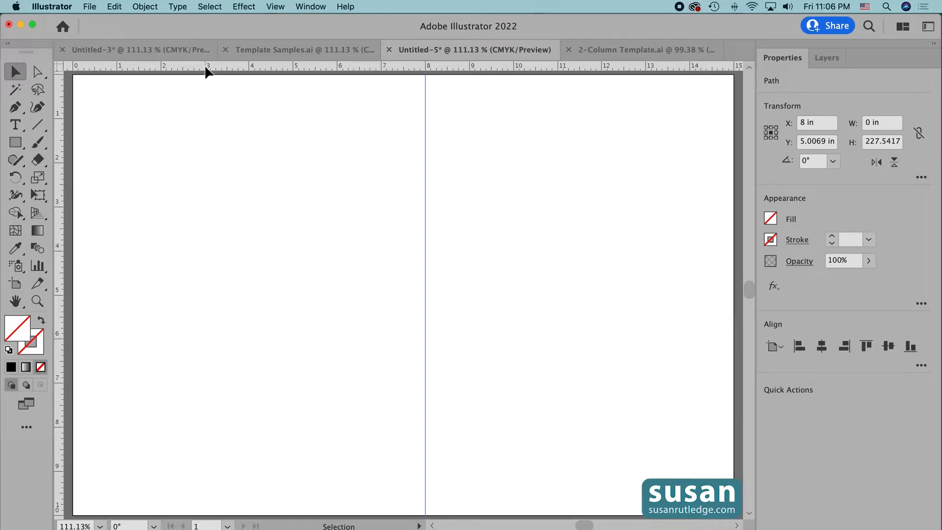
drag(206, 72, 219, 152)
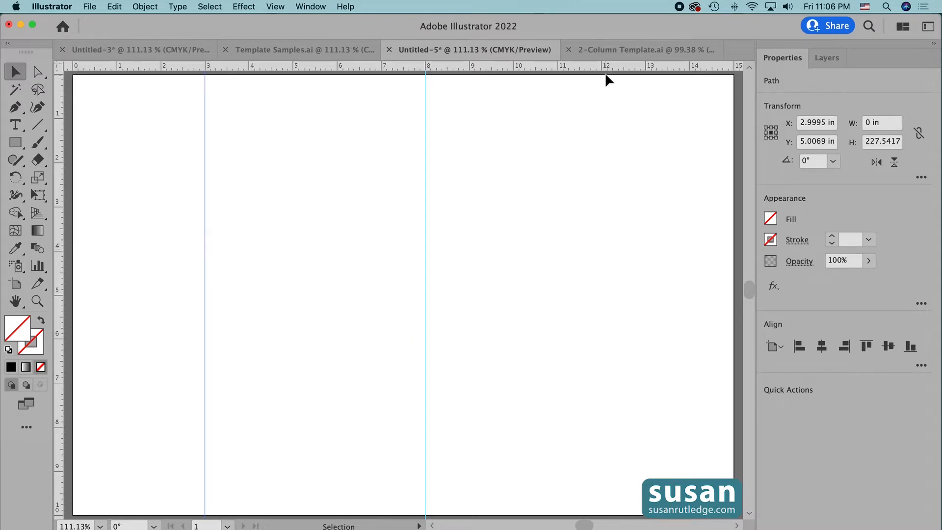
drag(604, 71, 601, 72)
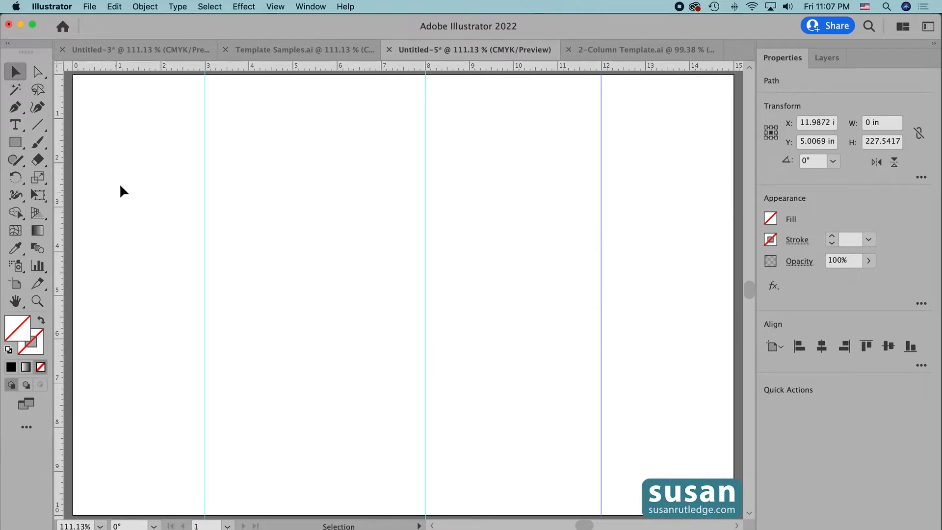
double_click(57, 161)
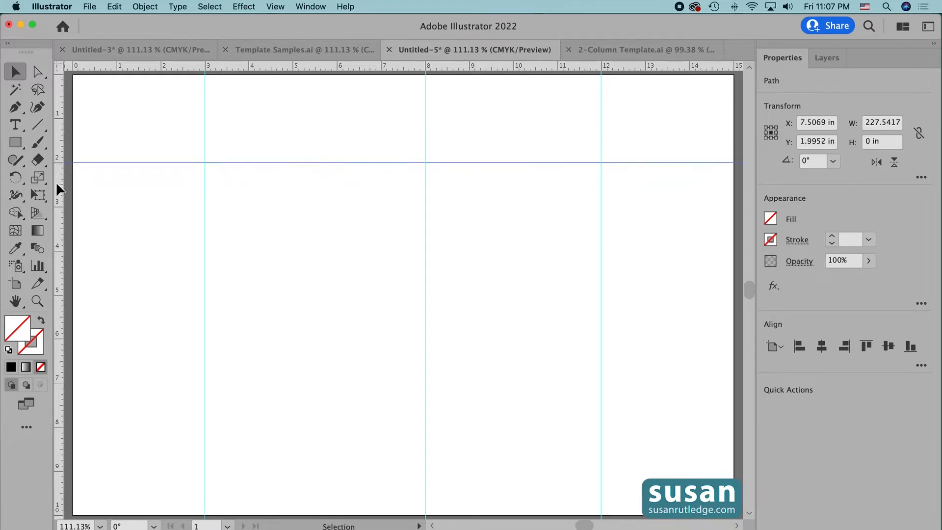
double_click(60, 425)
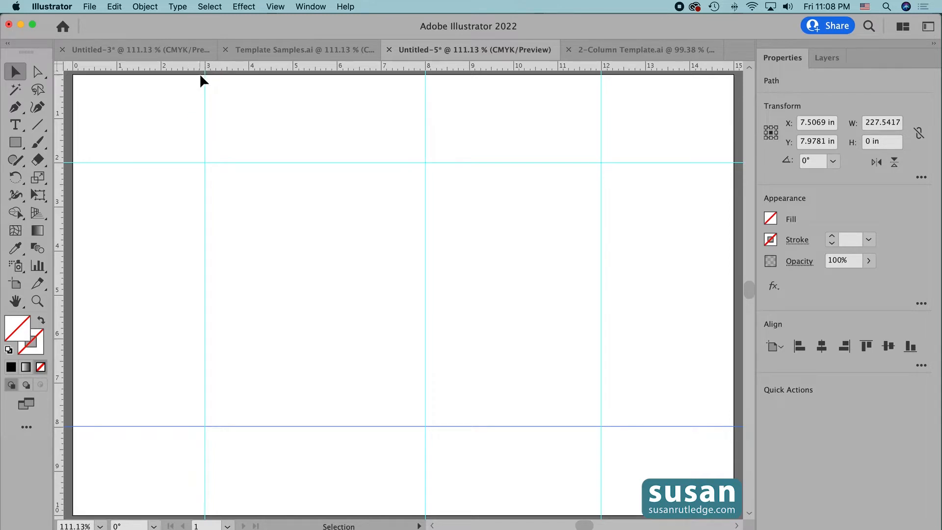
Set the X position of the leftmost vertical guide to 3 in and of the rightmost one to 12 in.
drag(237, 121, 234, 121)
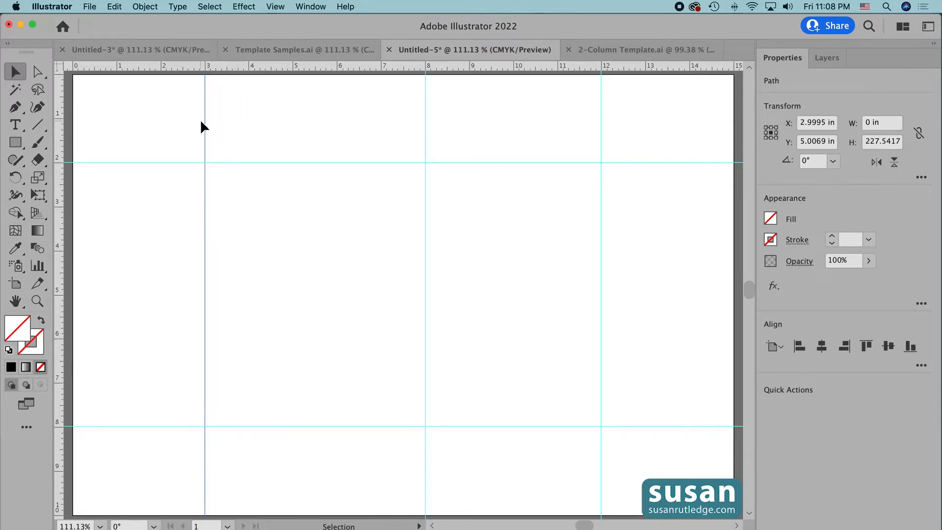
click(788, 124)
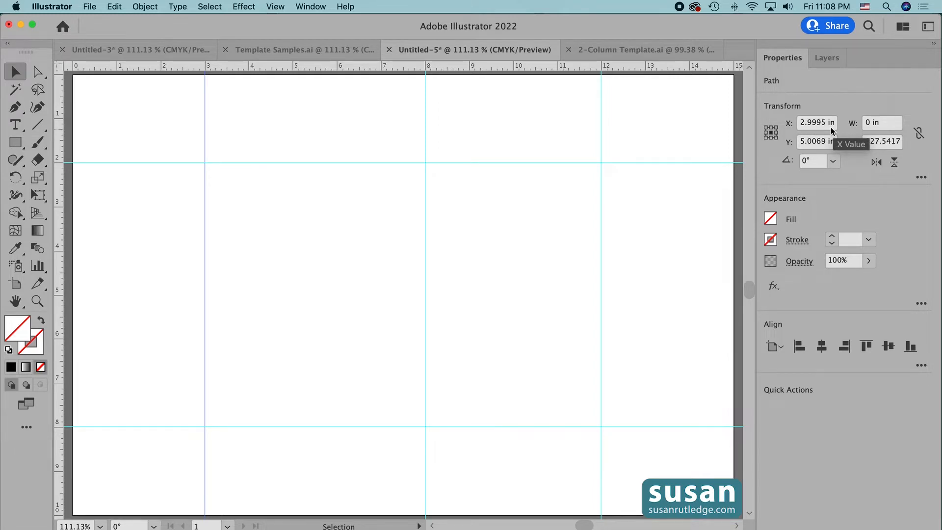
drag(804, 123, 843, 124)
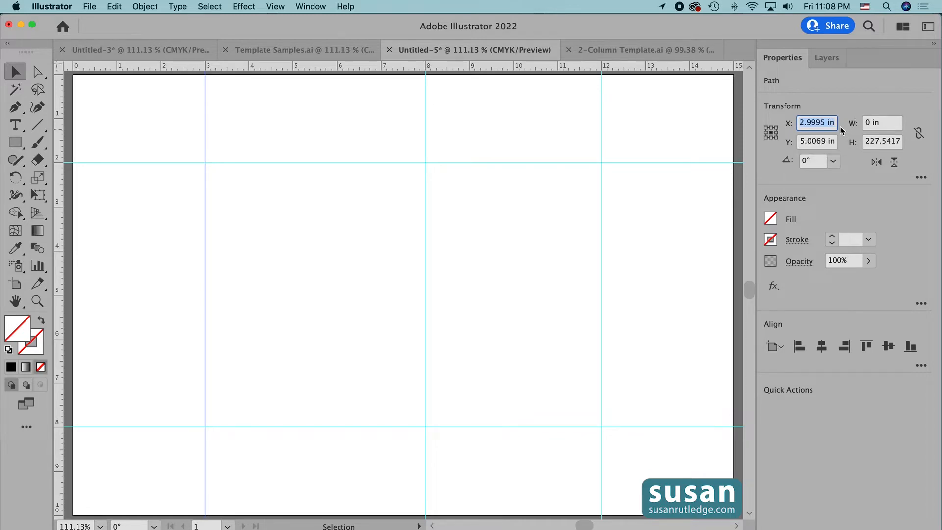
text(3)
key(Return)
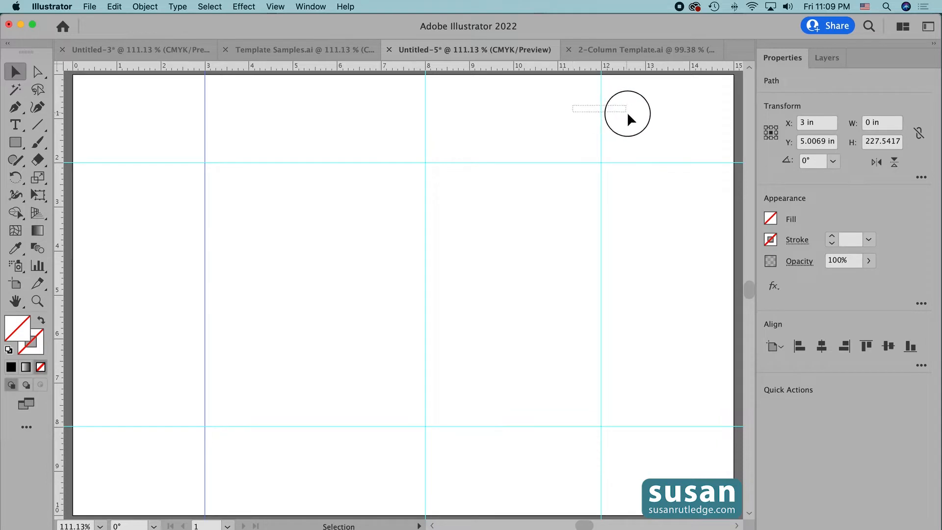
drag(572, 106, 627, 114)
click(801, 126)
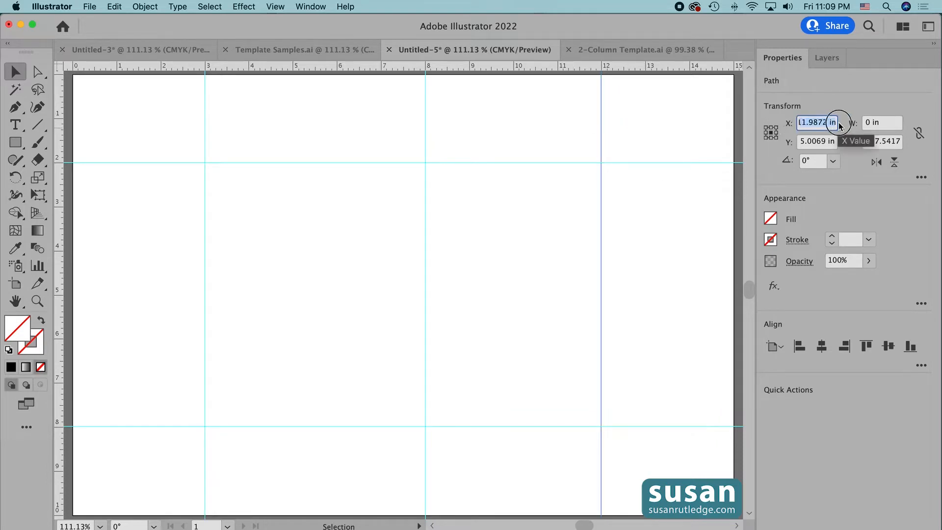
text(12)
key(Return)
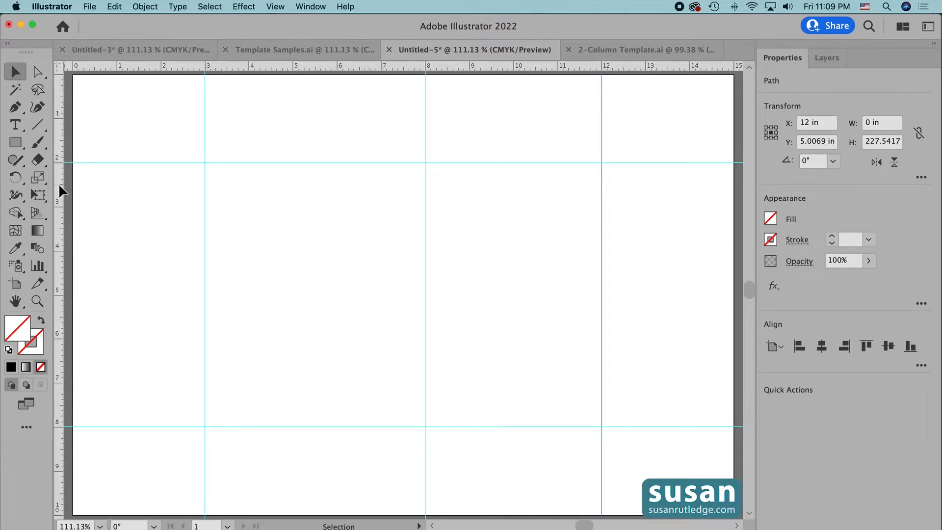
Set the Y position of the upper horizontal guide to 2 in and of the lower one to 8 in.
drag(116, 142, 135, 194)
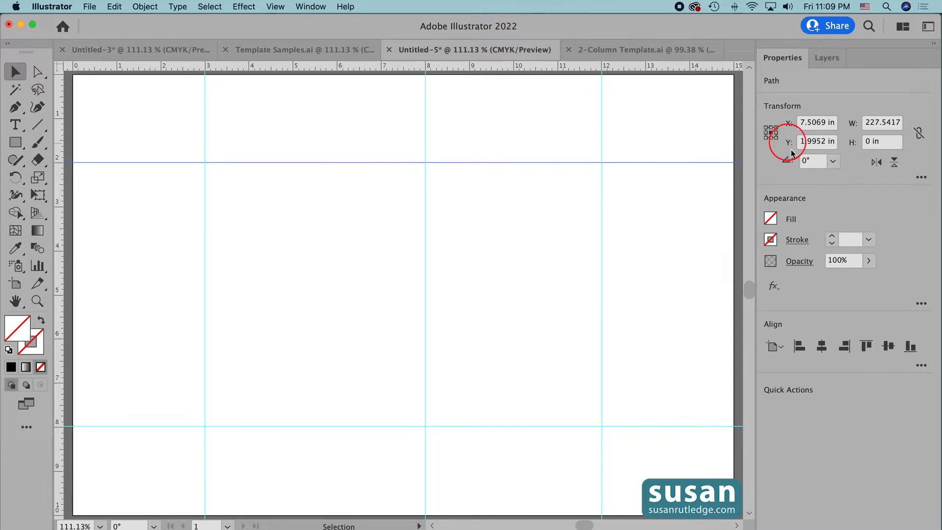
click(805, 142)
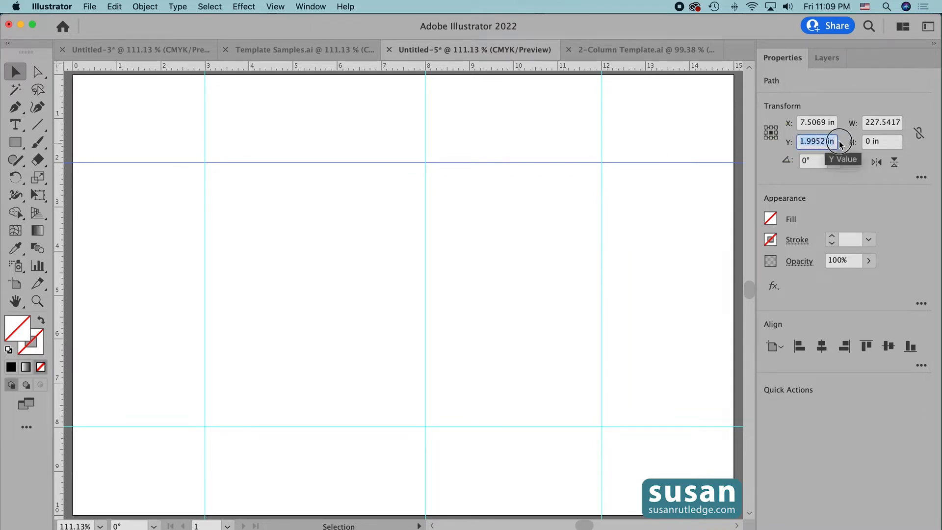
text(2)
key(Return)
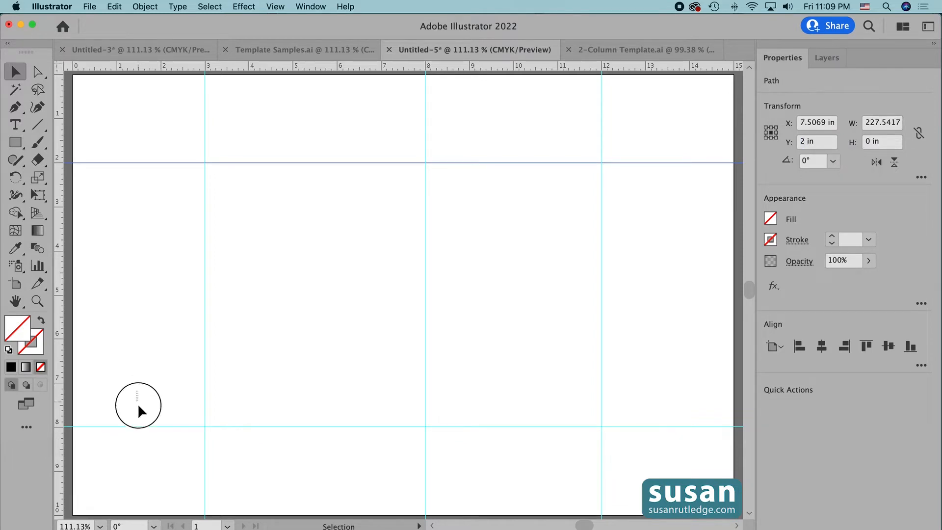
drag(138, 406, 148, 463)
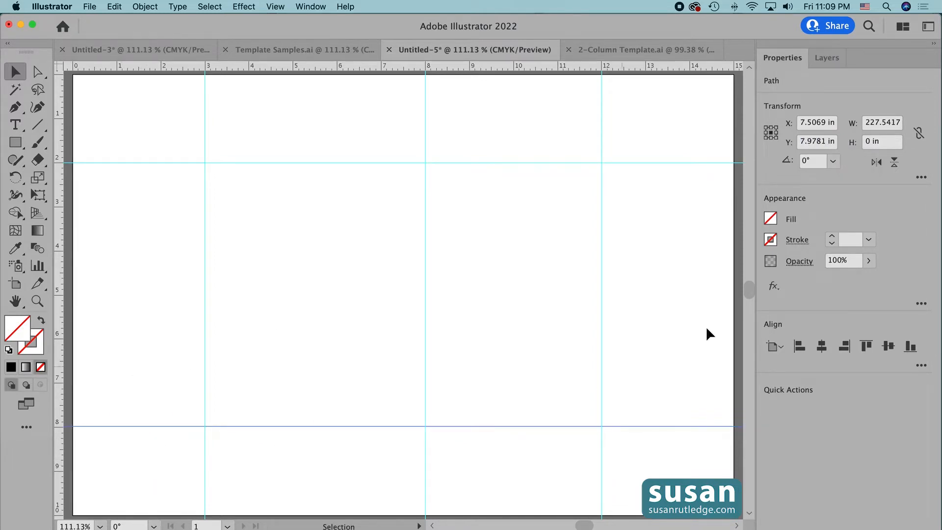
click(801, 139)
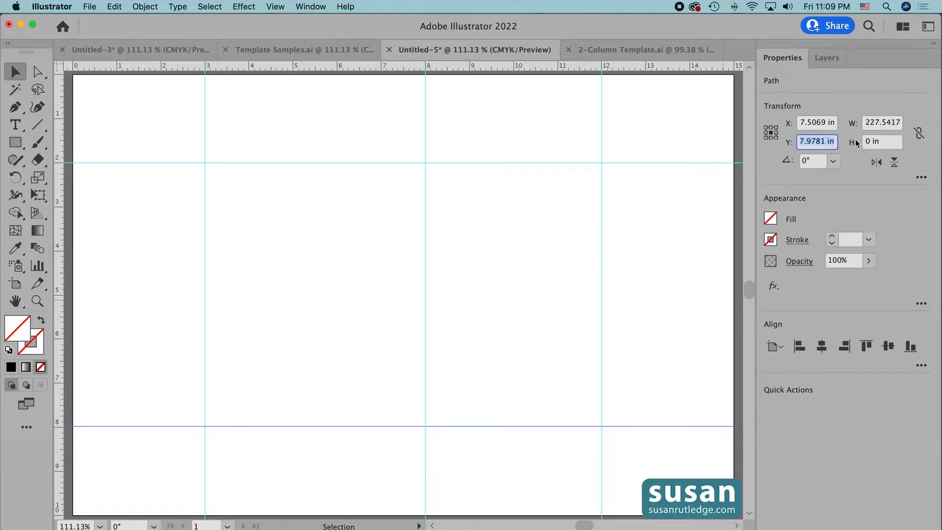
text(8)
key(Return)
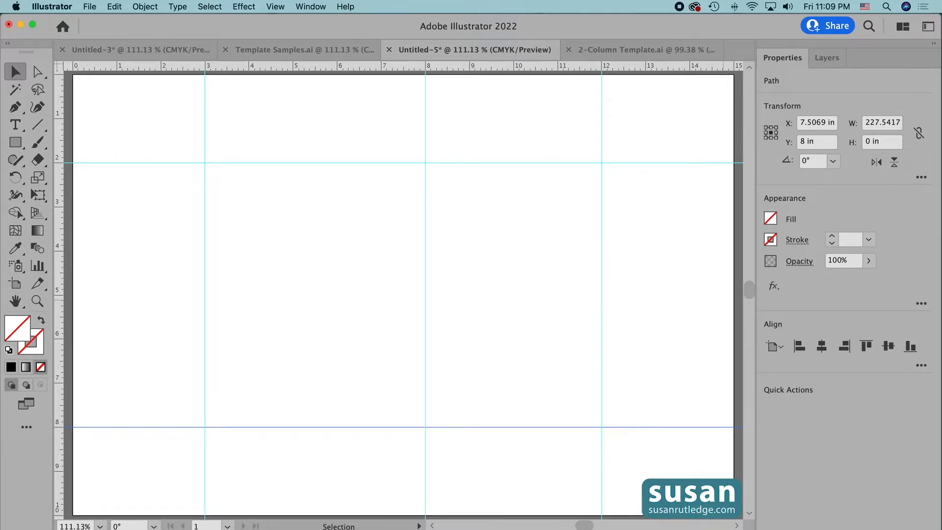
Select all five guides on the artboard and delete them.
click(631, 344)
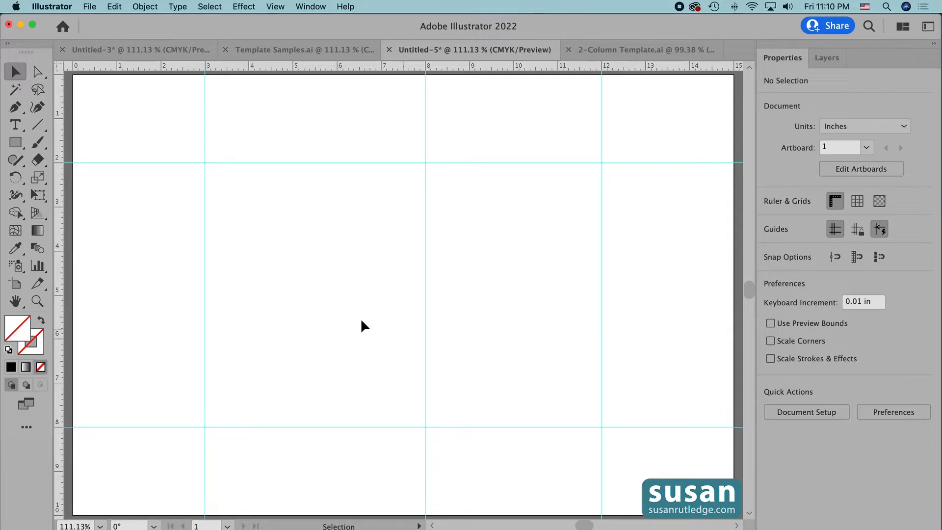
drag(154, 150, 637, 449)
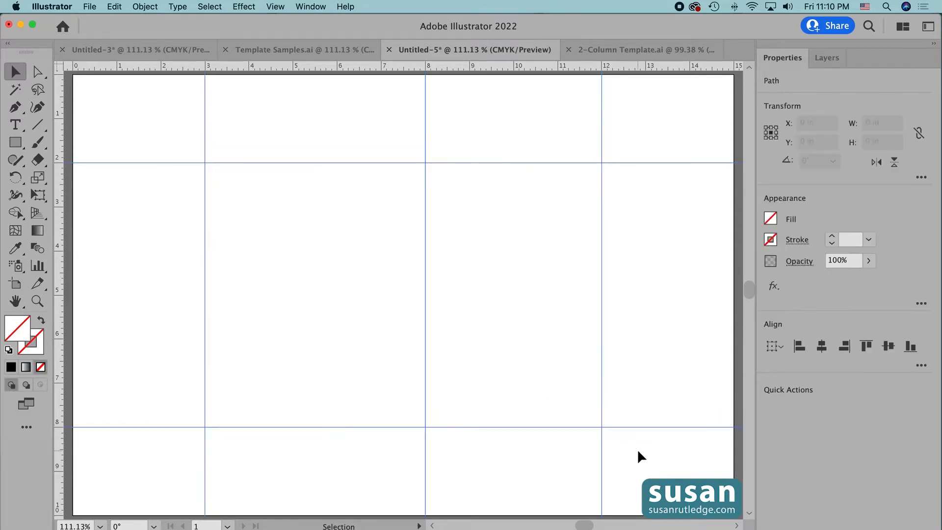
key(Delete)
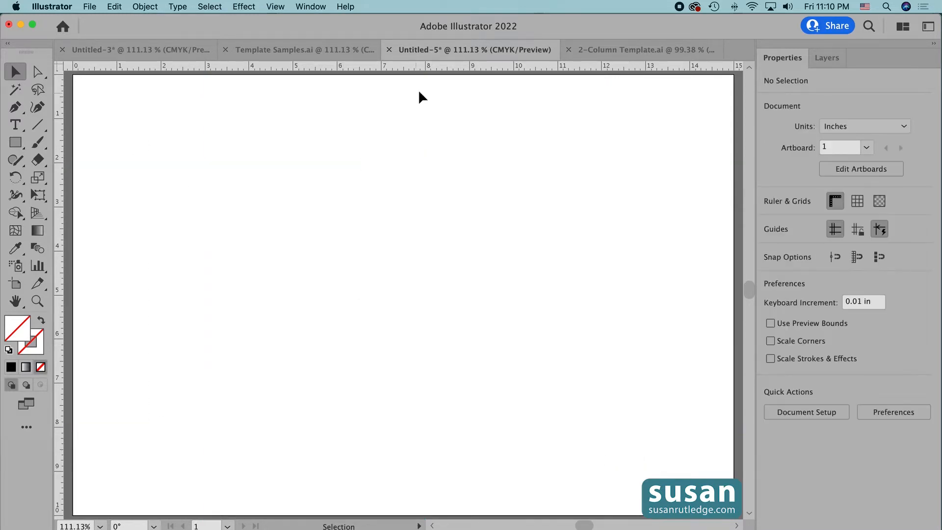
Place a vertical guide at about 7.49 in and align it to the artboard's horizontal and vertical center.
double_click(402, 67)
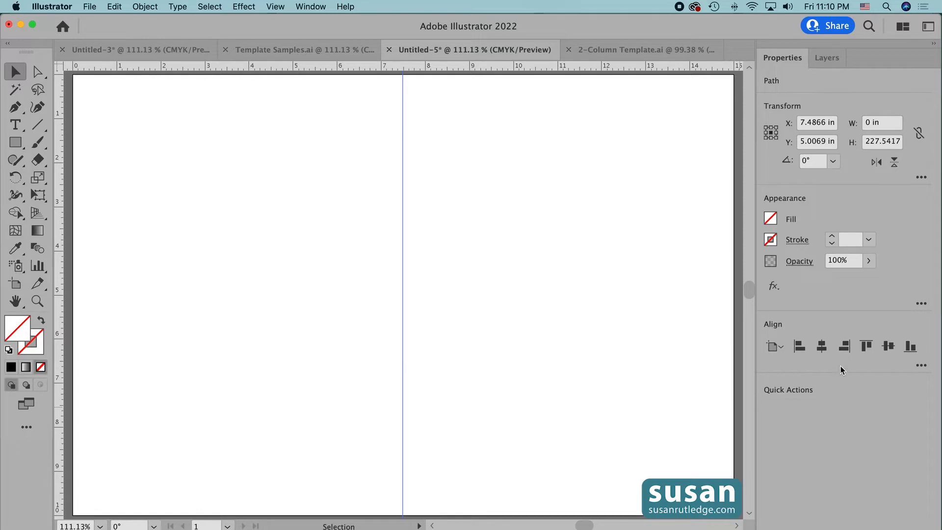
click(821, 347)
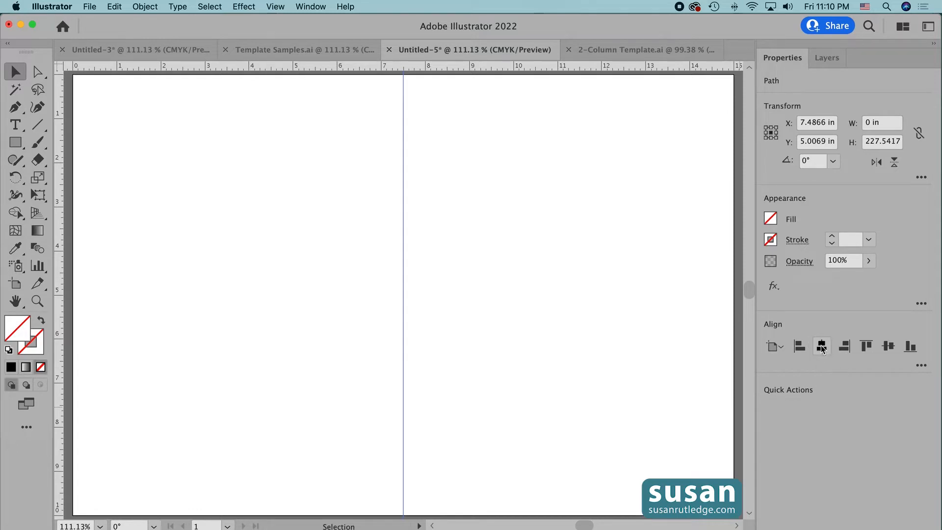
click(888, 346)
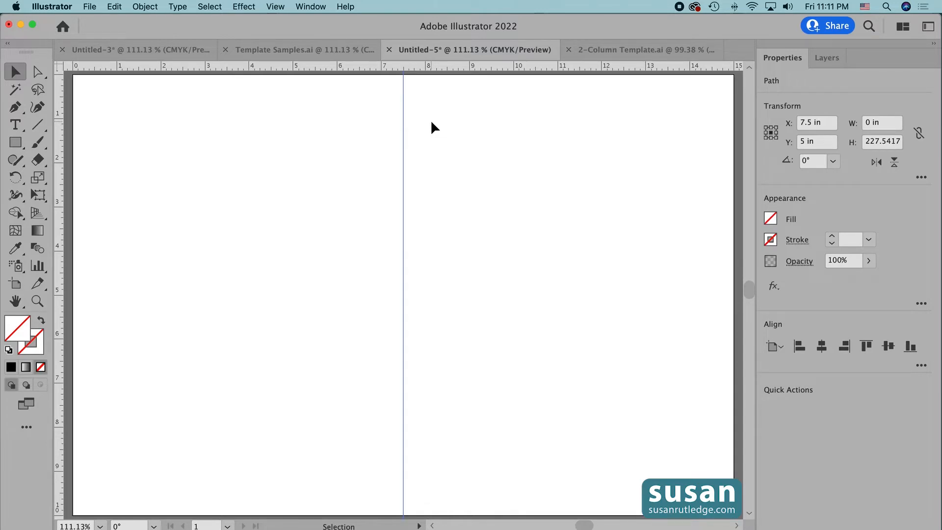
Try rotating the centered vertical guide about its center, once freely and once constrained to 135°, undoing each rotation.
key(r)
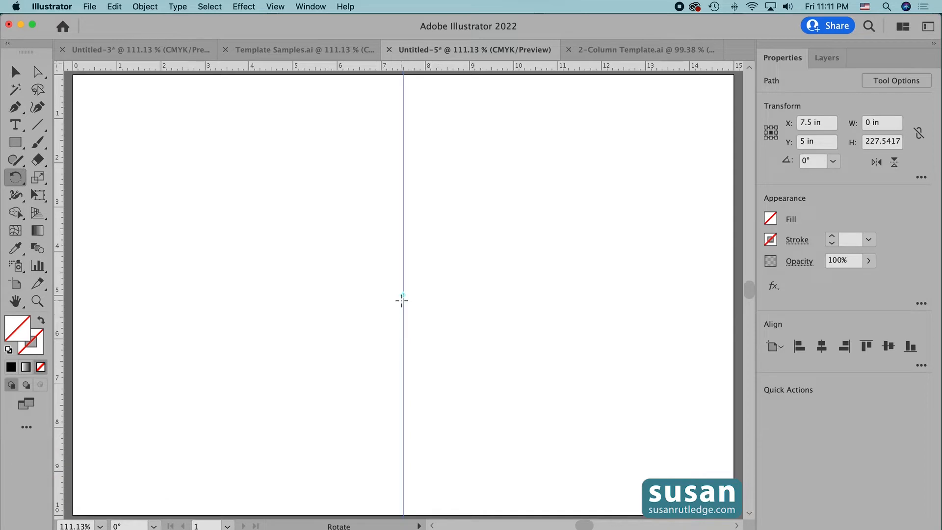
drag(403, 454, 513, 377)
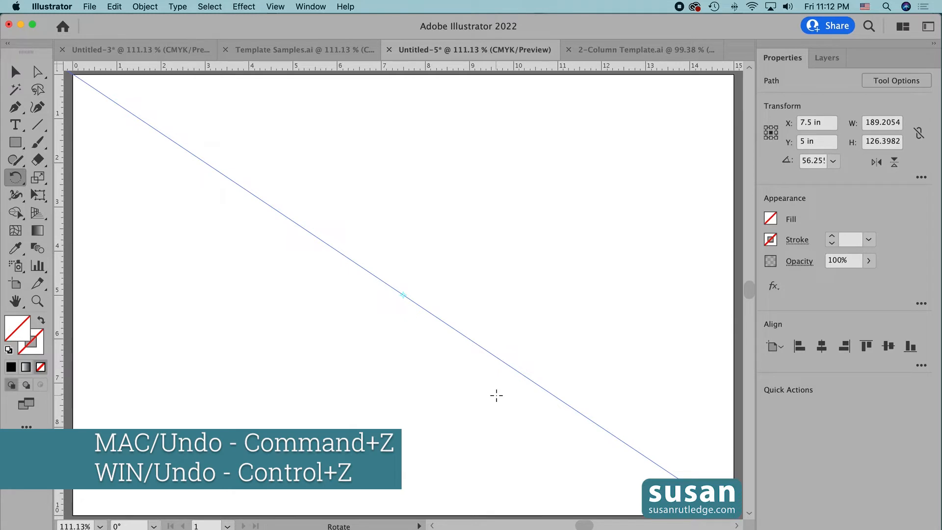
key(super+z)
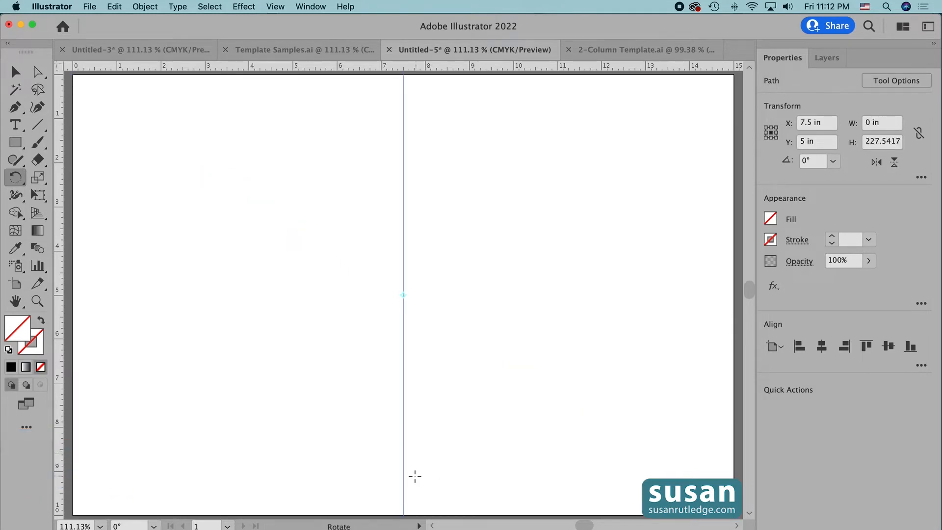
drag(412, 471, 552, 204)
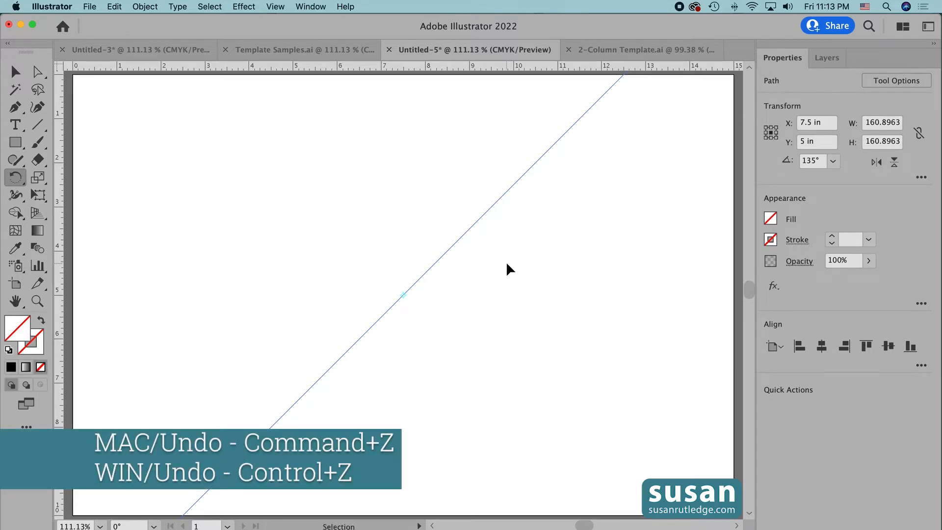
key(super+z)
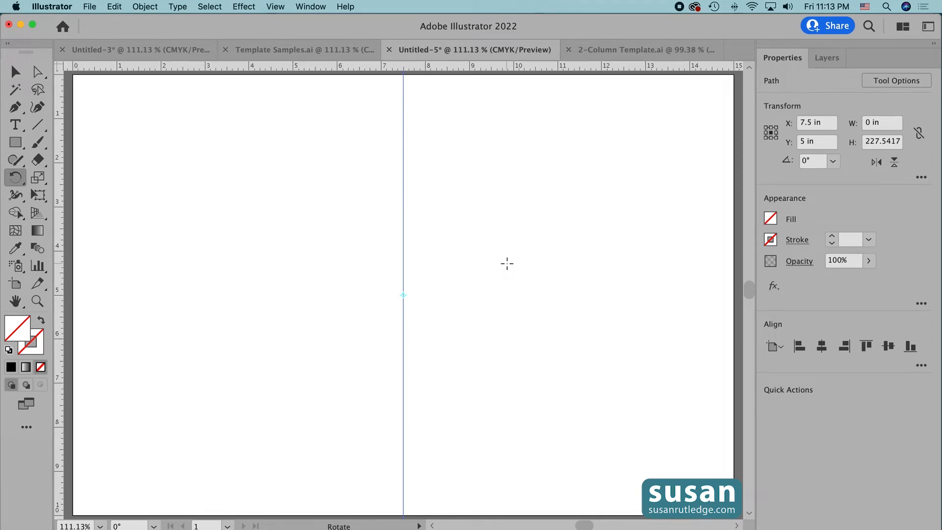
Rotate a copy of the centered vertical guide by 45° about its center and repeat the transformation twice.
key(super+5)
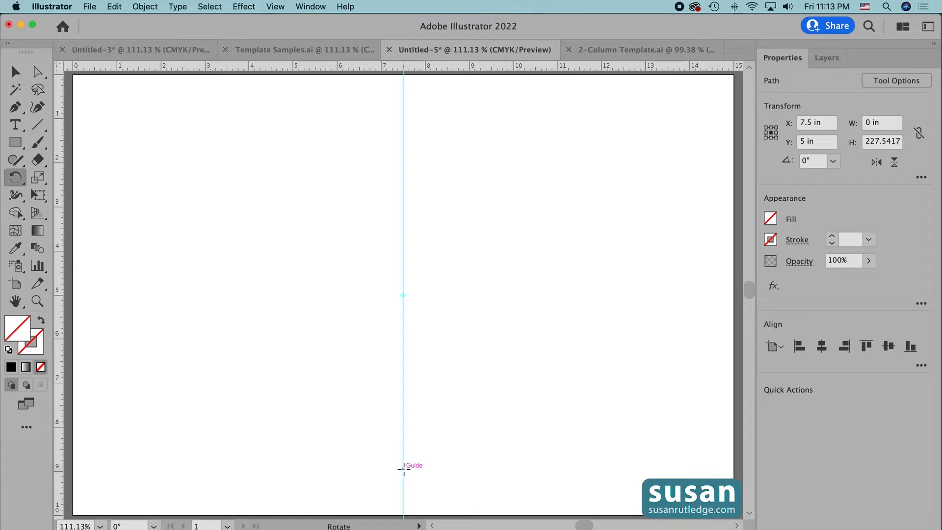
drag(403, 468, 525, 416)
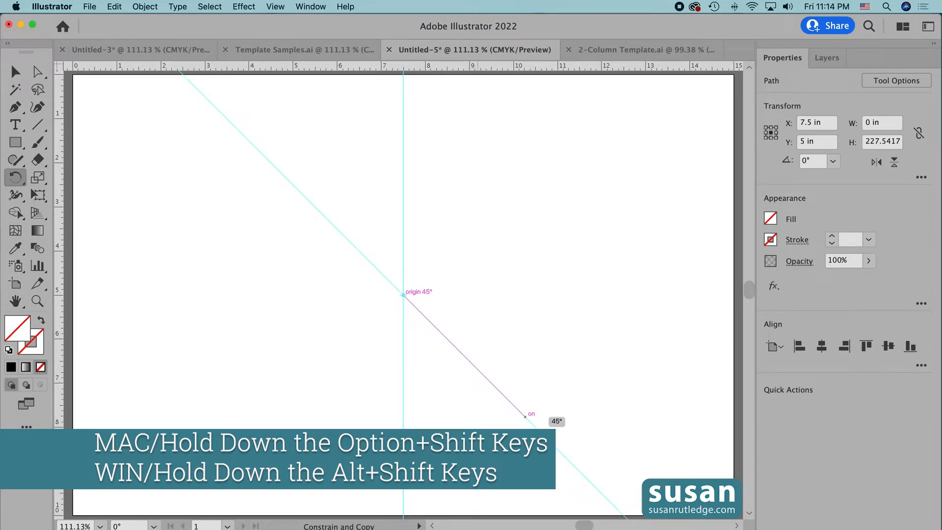
drag(525, 416, 524, 415)
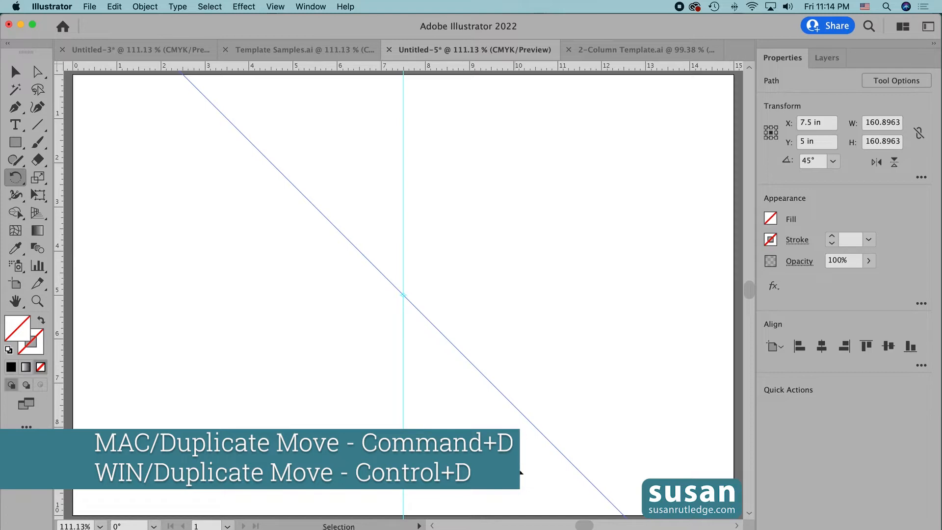
key(super+d)
key(super+d)
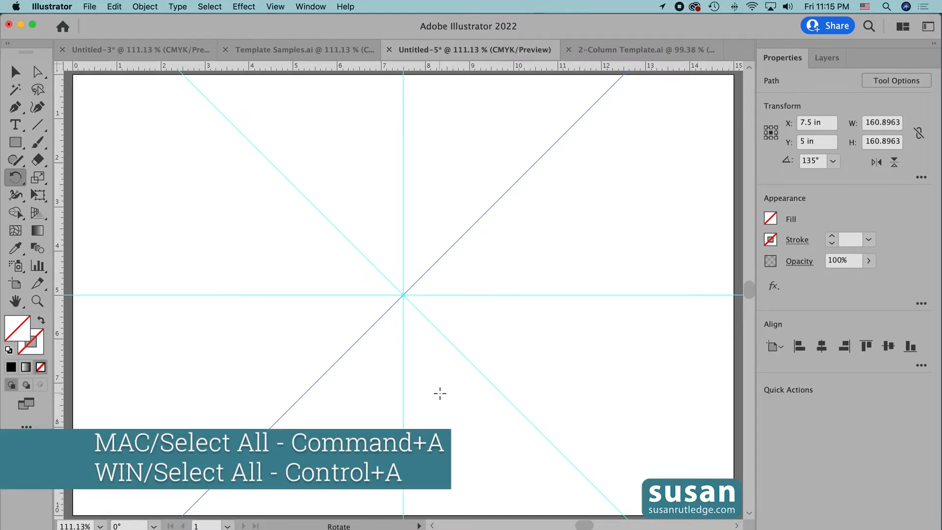
Select all the crossing guides on the artboard, delete them, and return to the Selection tool.
key(super+a)
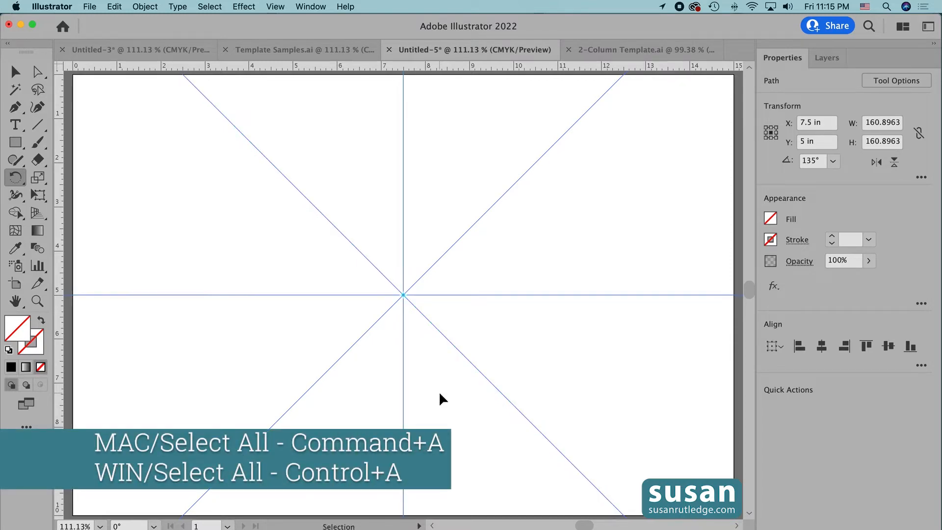
key(Delete)
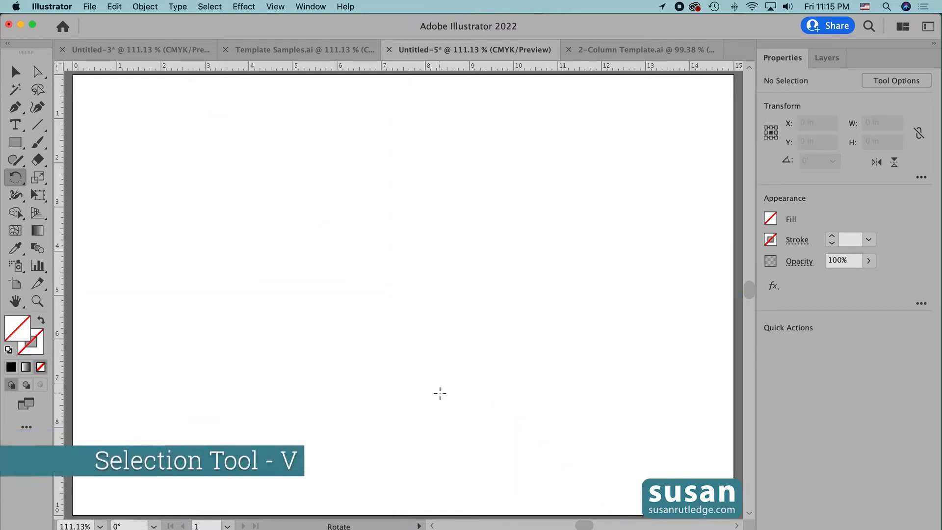
key(v)
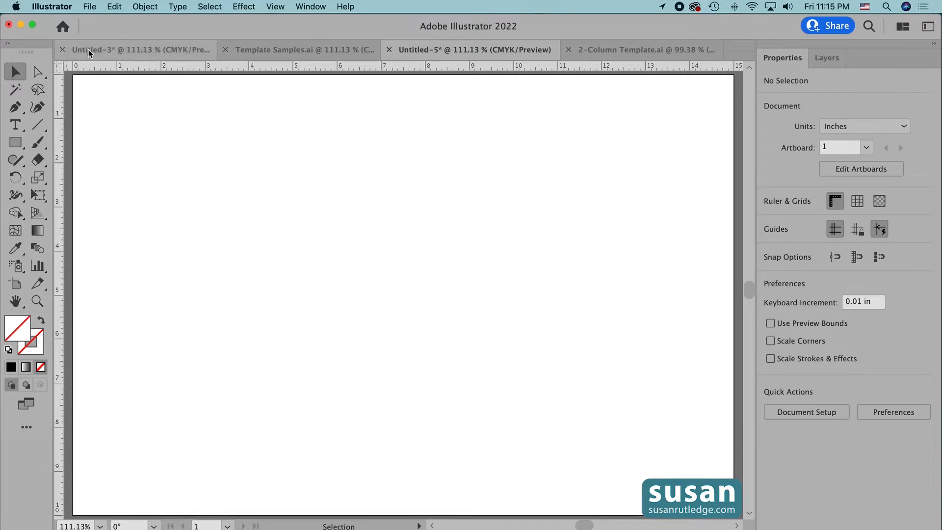
Place a vertical guide near the artboard's left edge, set its X position to 1 in, and deselect it.
drag(118, 70, 118, 71)
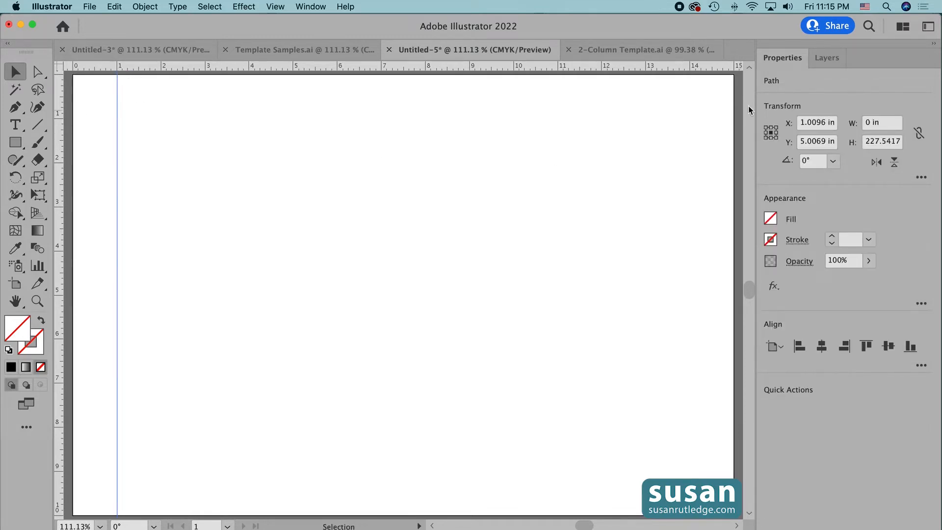
click(801, 121)
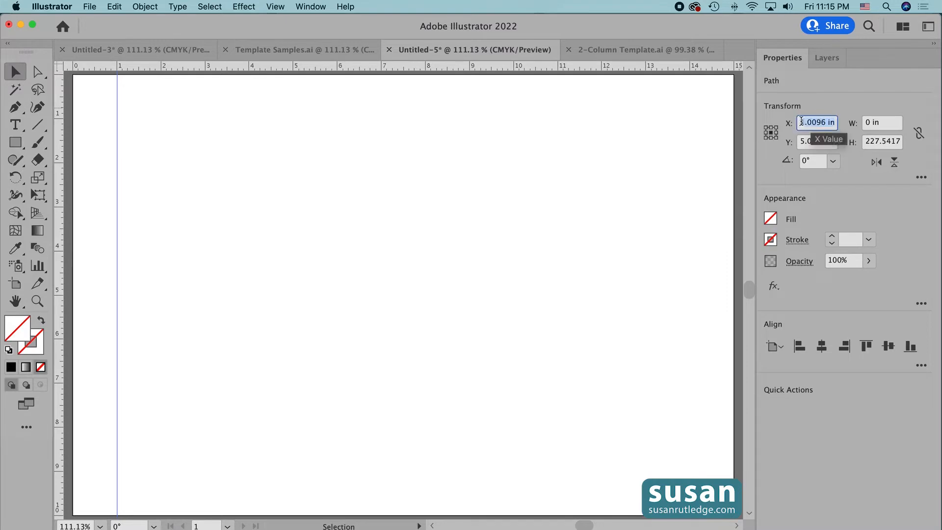
text(1)
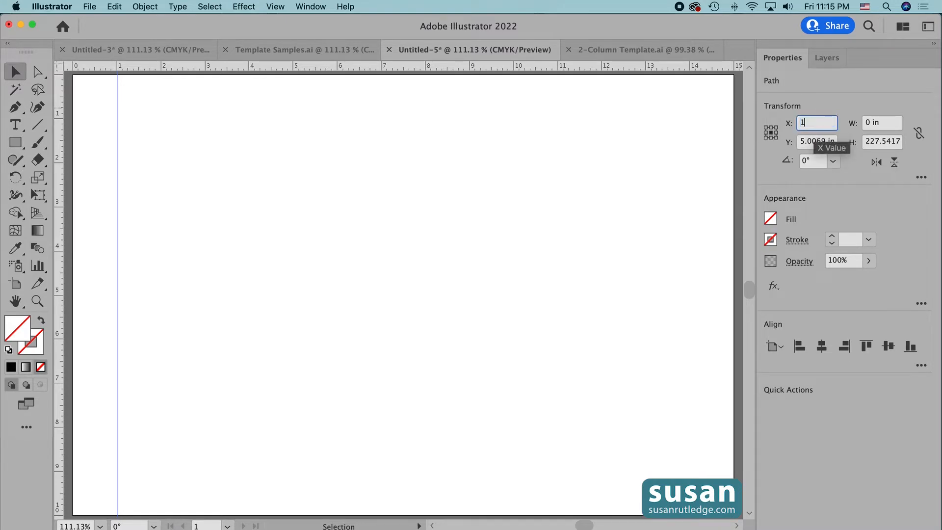
key(Return)
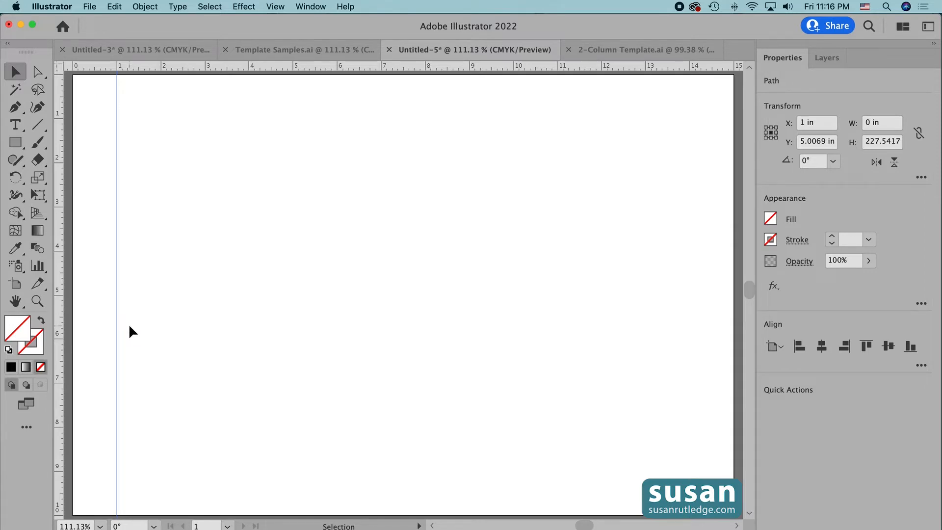
click(154, 318)
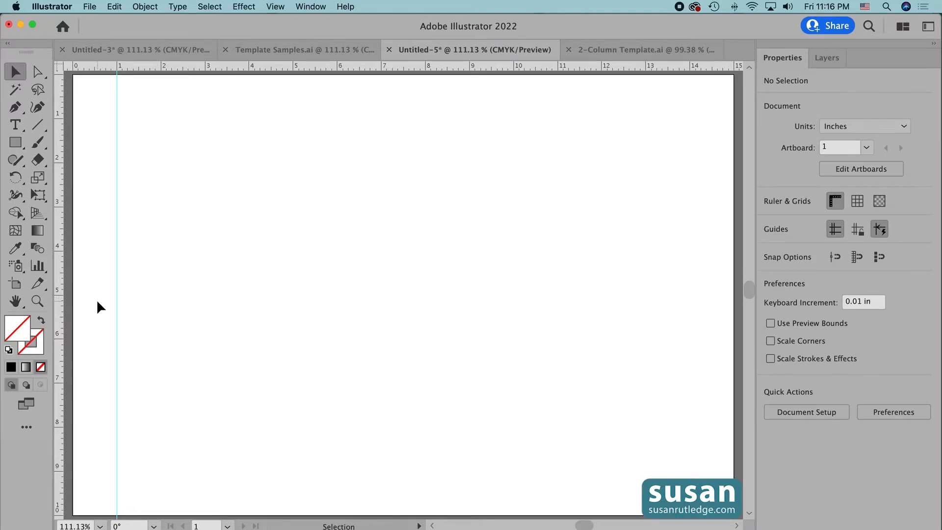
Create a copy of the vertical guide moved 1 in horizontally using the Move command.
drag(116, 328, 136, 329)
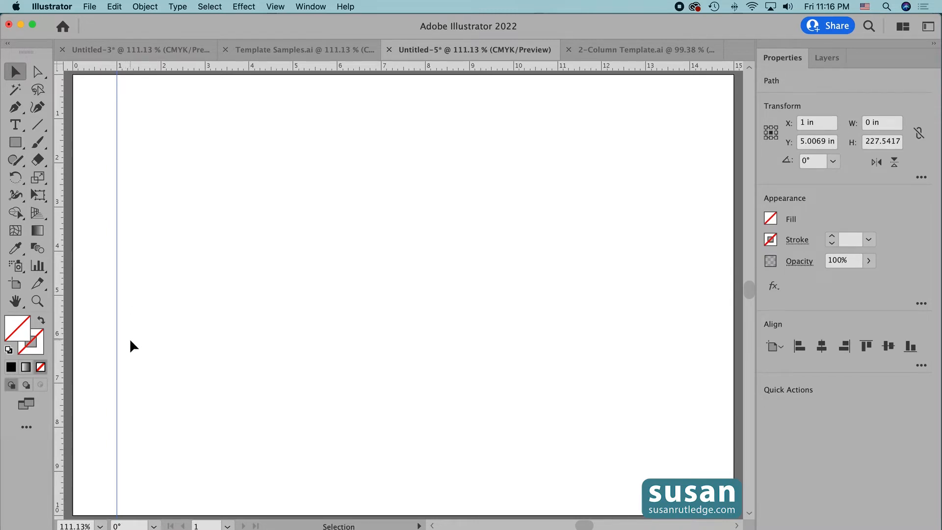
click(146, 7)
mouse_move(153, 22)
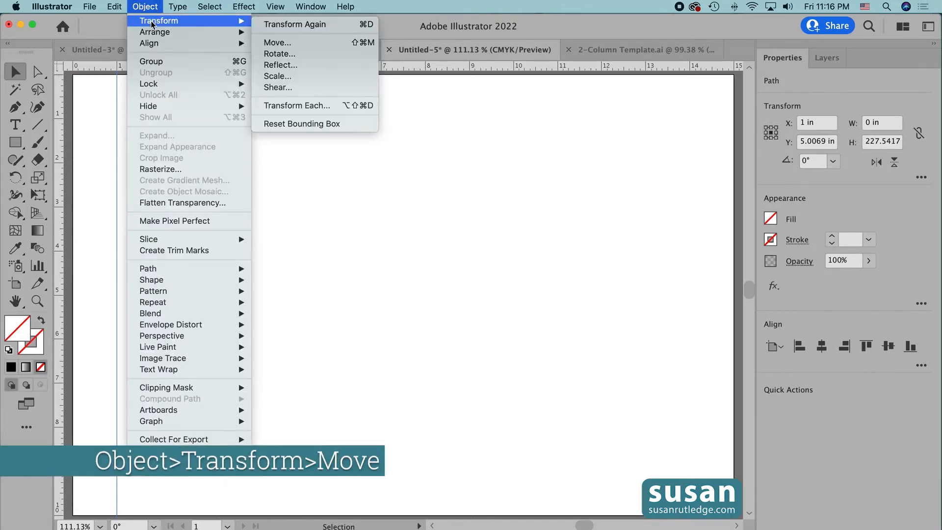
click(277, 42)
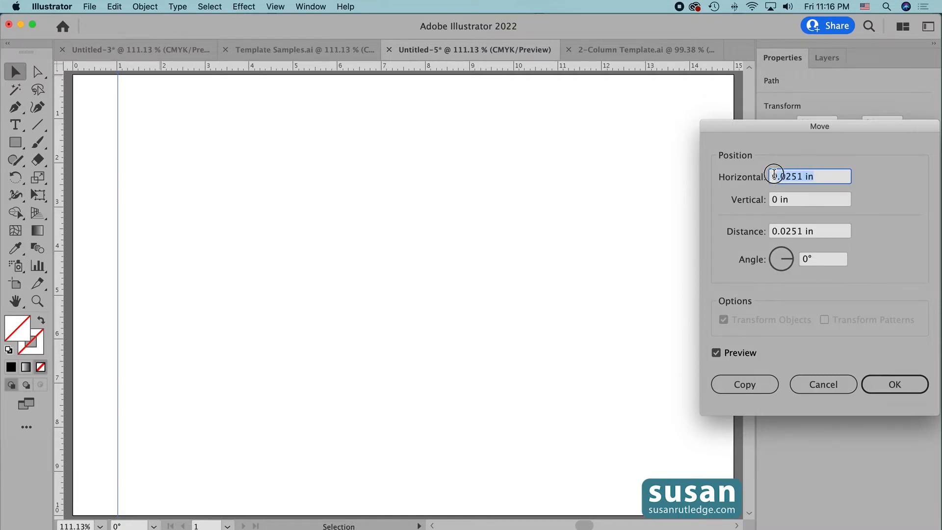
text(1)
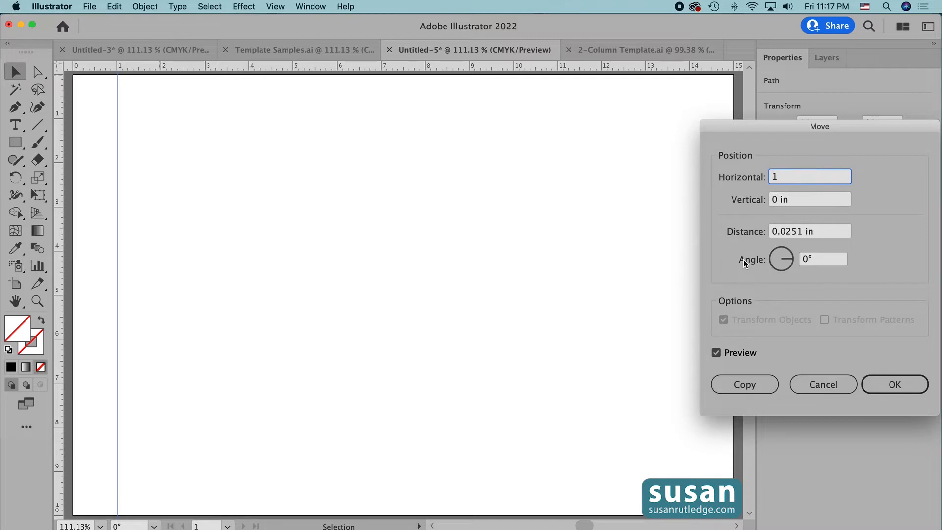
click(743, 387)
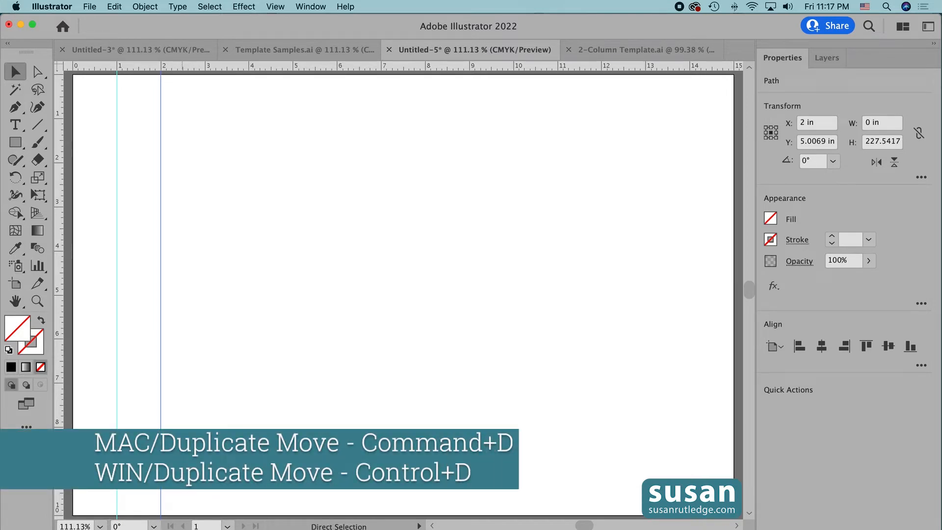
Repeat the 1 in copy of the vertical guide across the artboard until the 14 in mark.
key(super+d)
key(super+d)
key(super+d)
key(super+d)
key(super+d)
key(super+d)
key(super+d)
key(super+d)
key(super+d)
key(super+d)
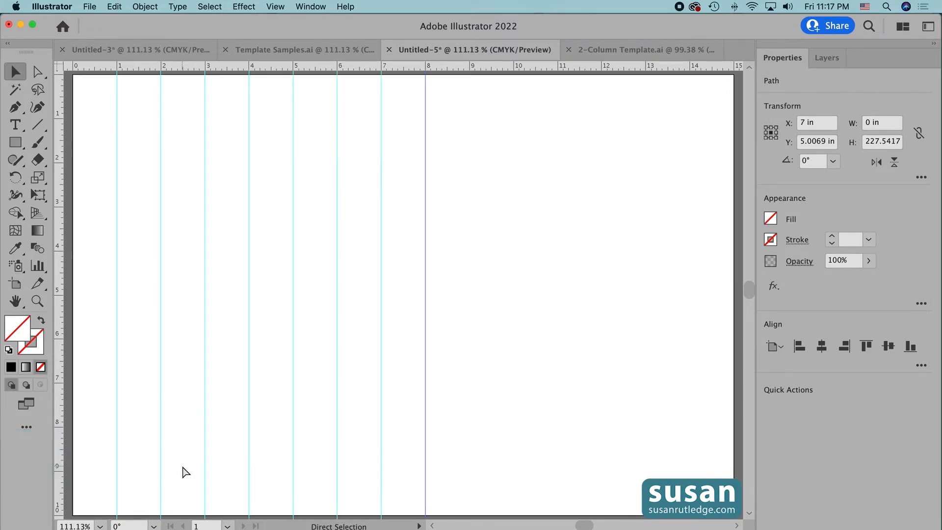
key(super+d)
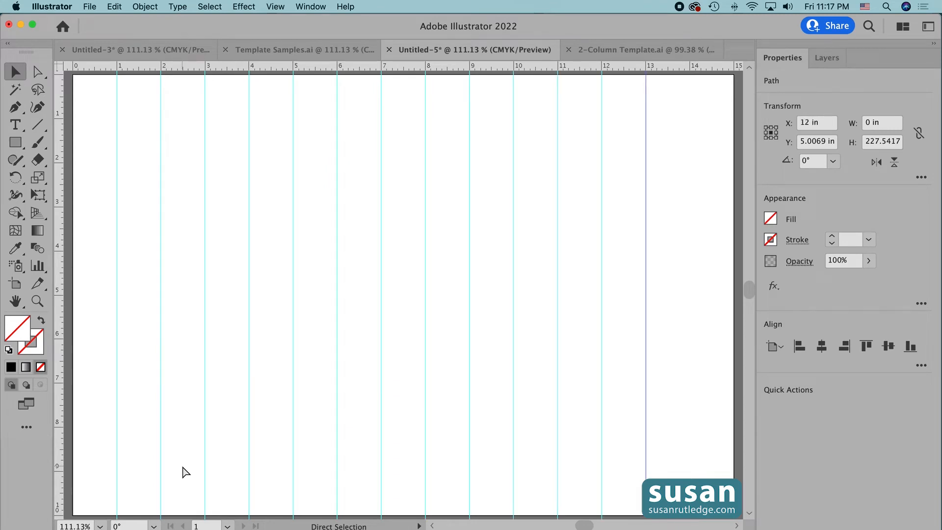
key(super+d)
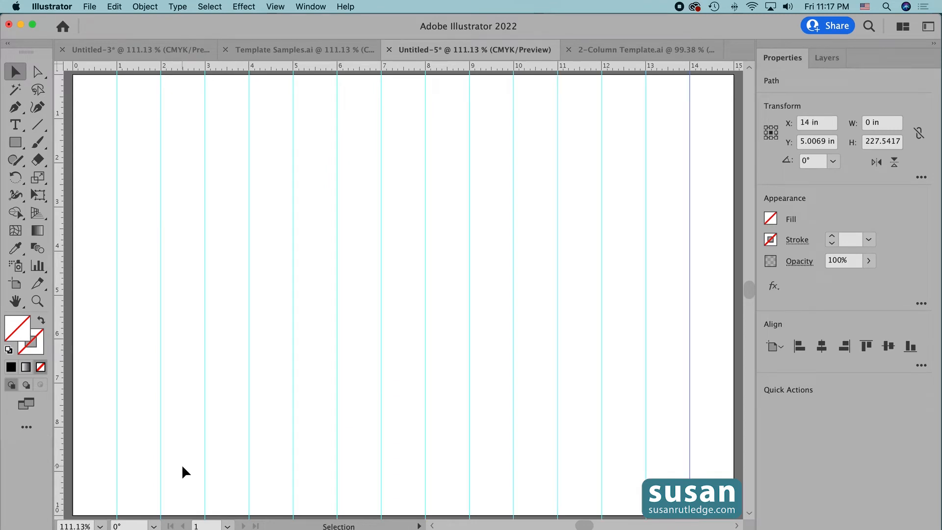
Group all the vertical guides and rotate a copy of the group by 90° about its center.
drag(91, 205, 701, 272)
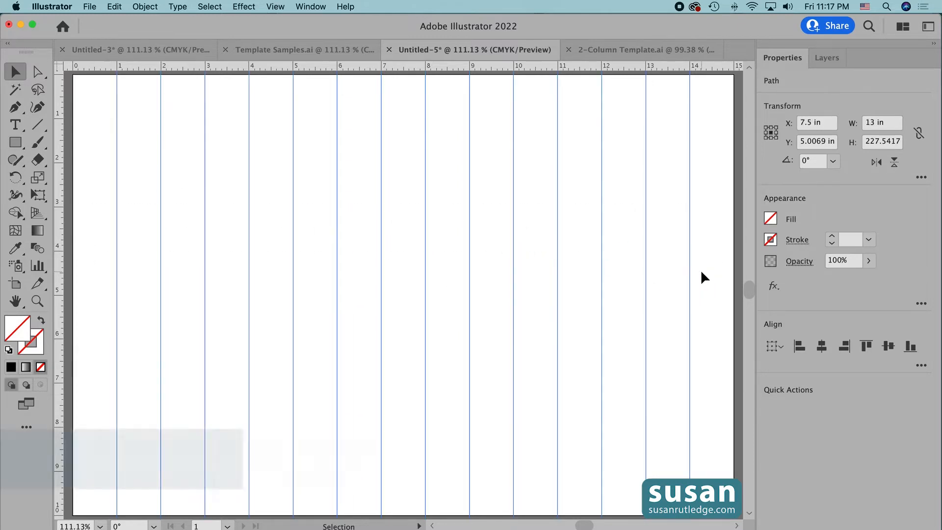
key(super+g)
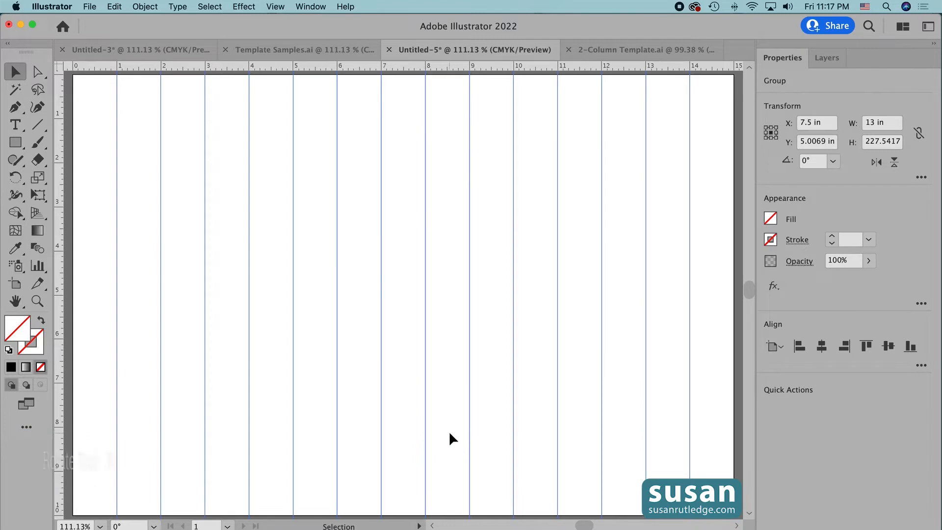
key(r)
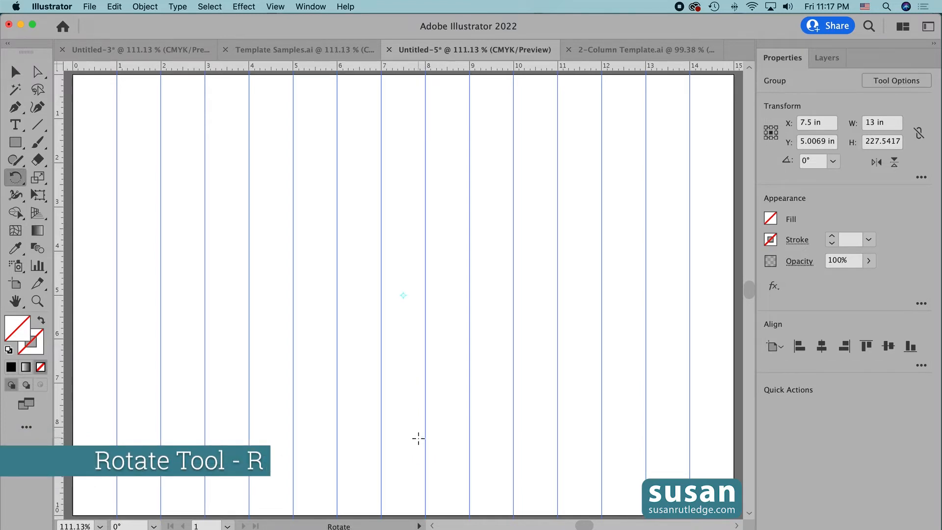
drag(420, 437, 501, 413)
drag(532, 346, 531, 301)
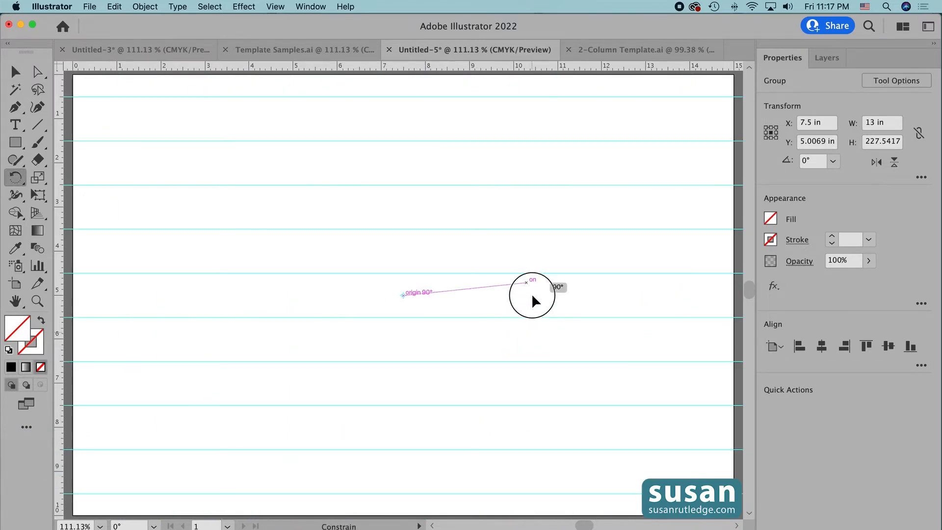
key(alt)
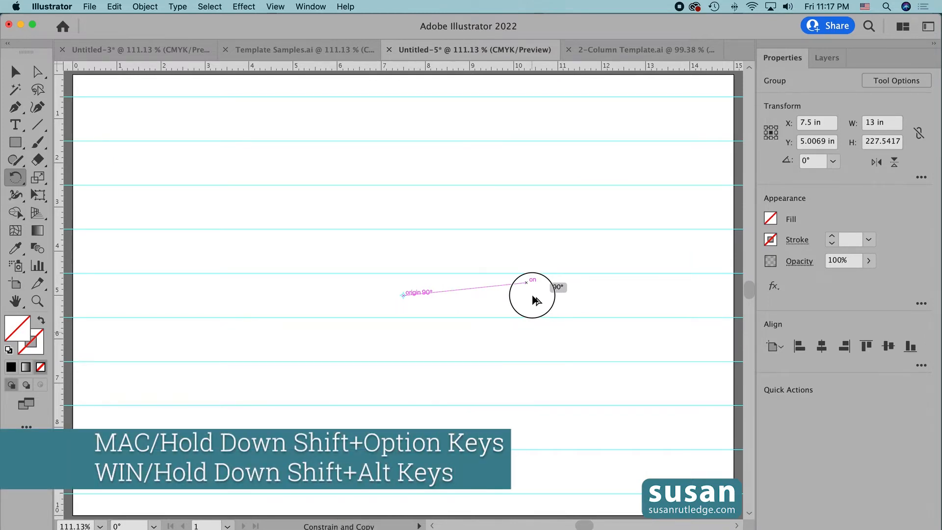
drag(535, 300, 536, 300)
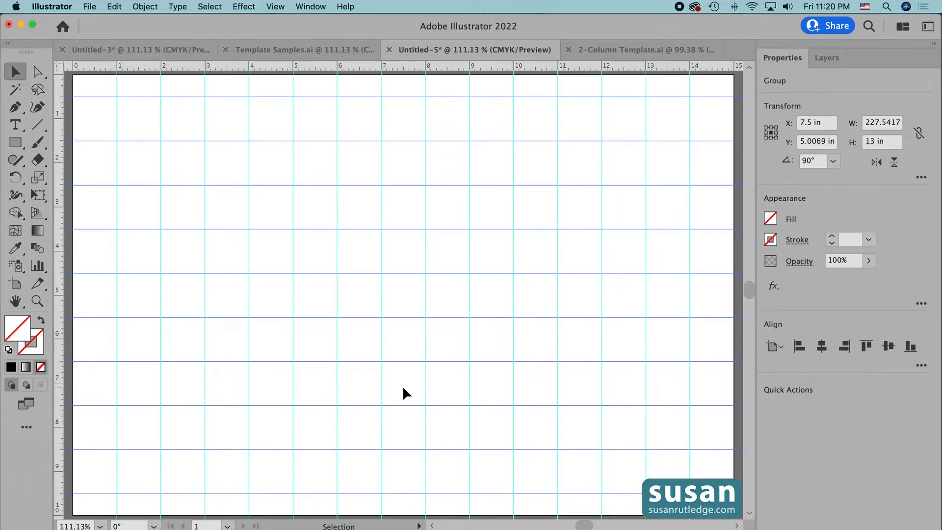
Switch to the Untitled-3 document, convert the black and blue spiral arrow artwork into guides, and deselect it.
click(131, 49)
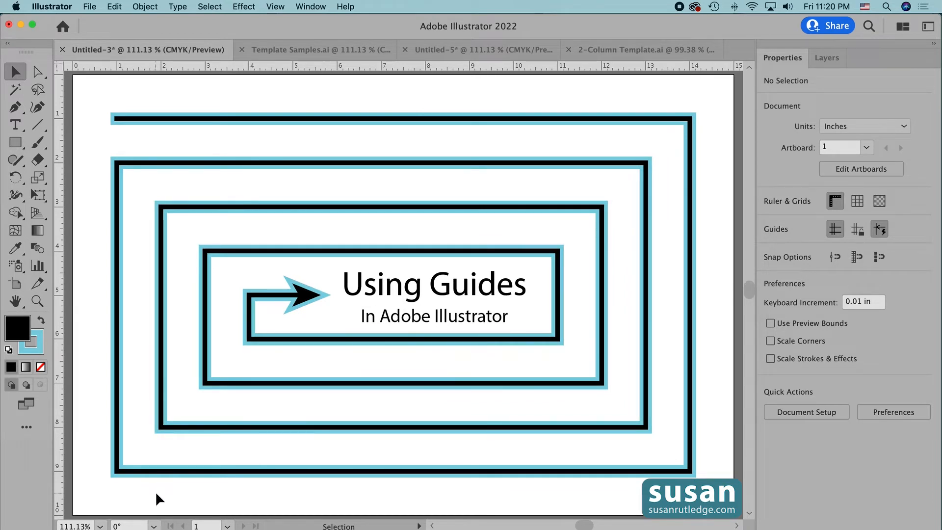
click(171, 473)
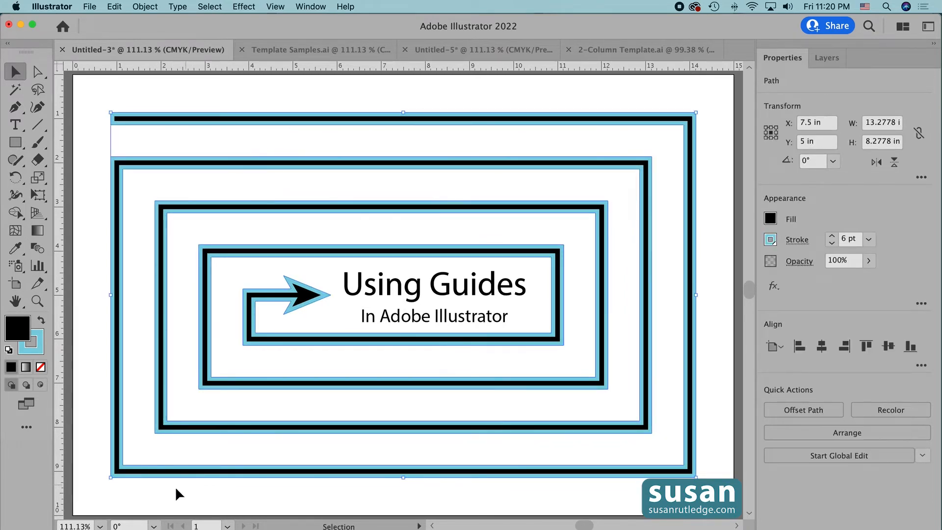
click(275, 7)
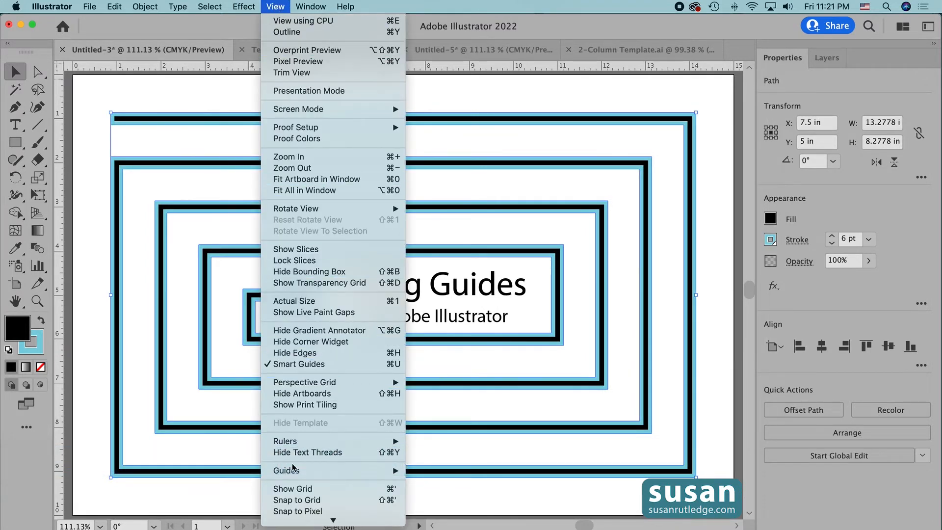
mouse_move(302, 472)
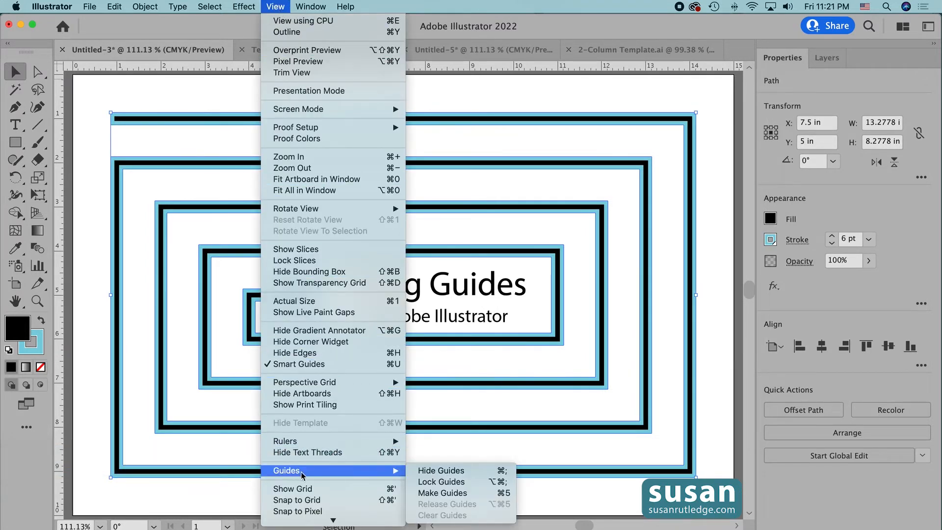
click(447, 492)
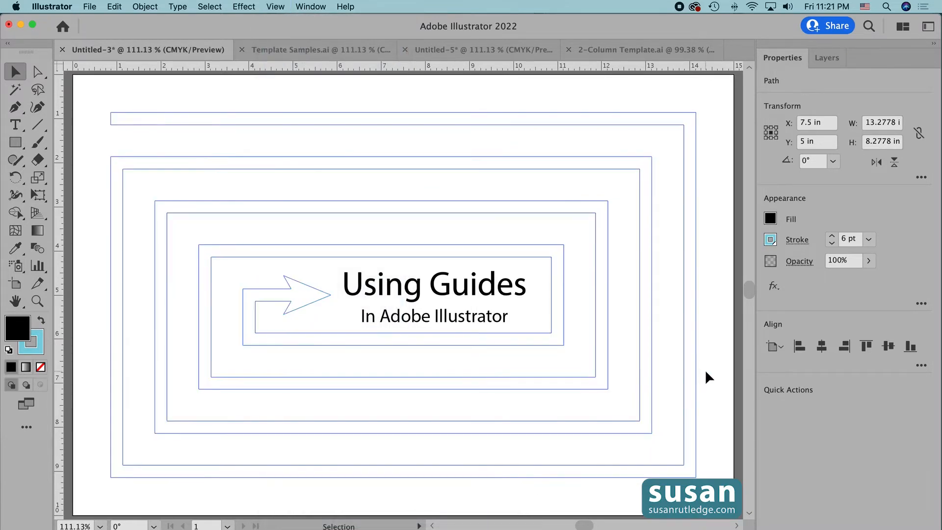
click(704, 378)
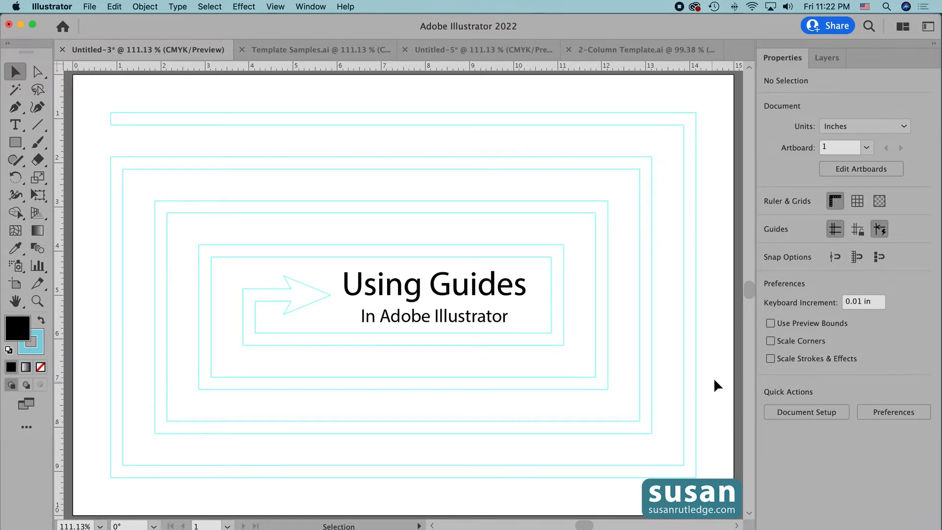
Select the spiral arrow guide, release it back into artwork, and deselect it.
drag(702, 336, 701, 346)
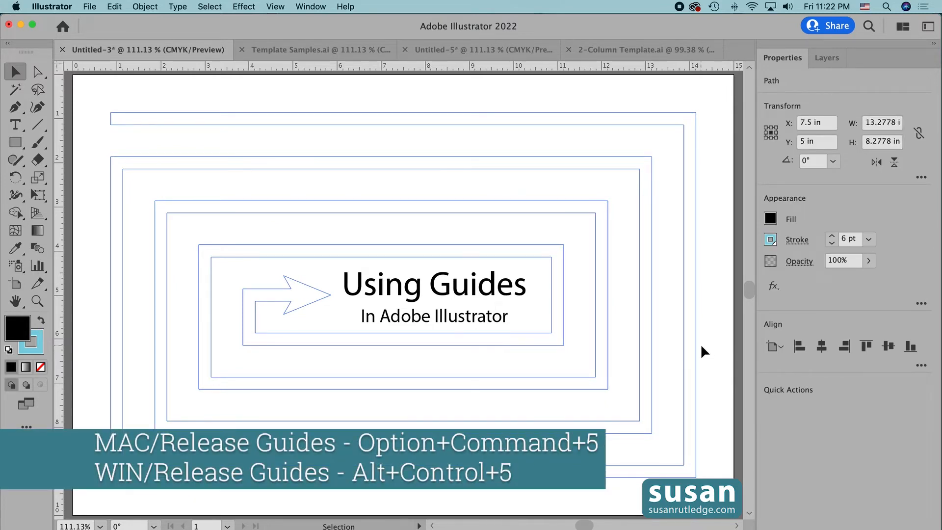
key(alt+super+5)
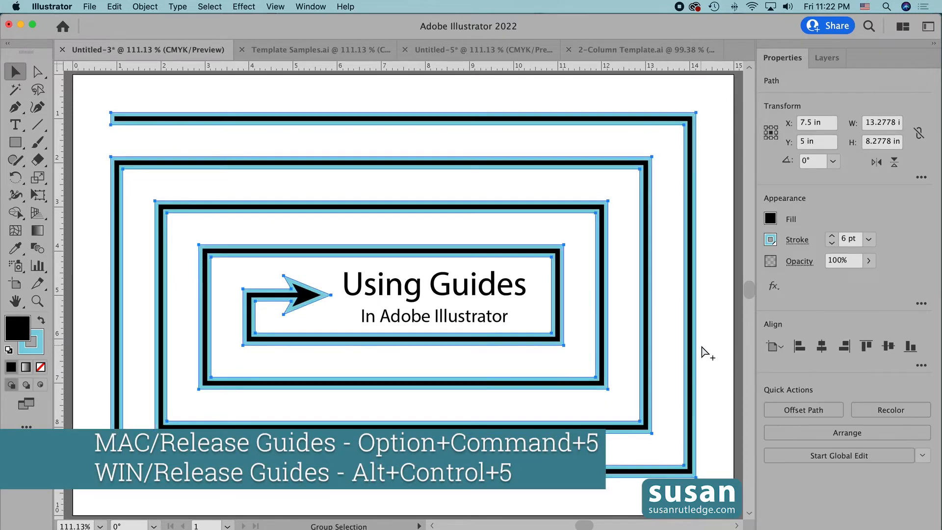
click(714, 339)
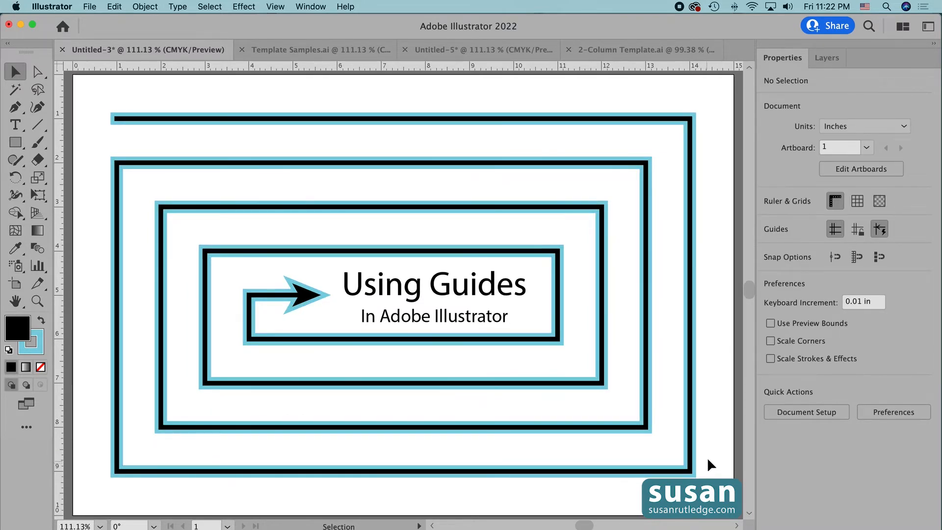
click(272, 7)
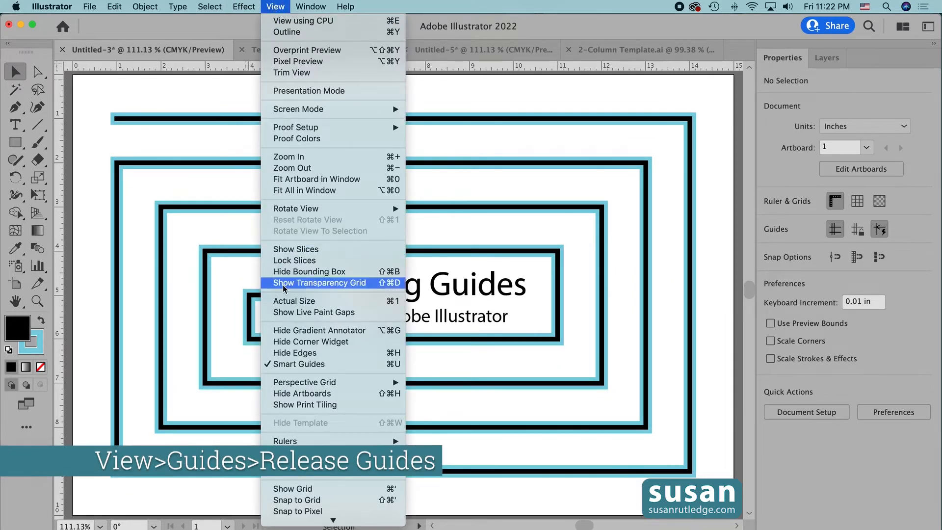
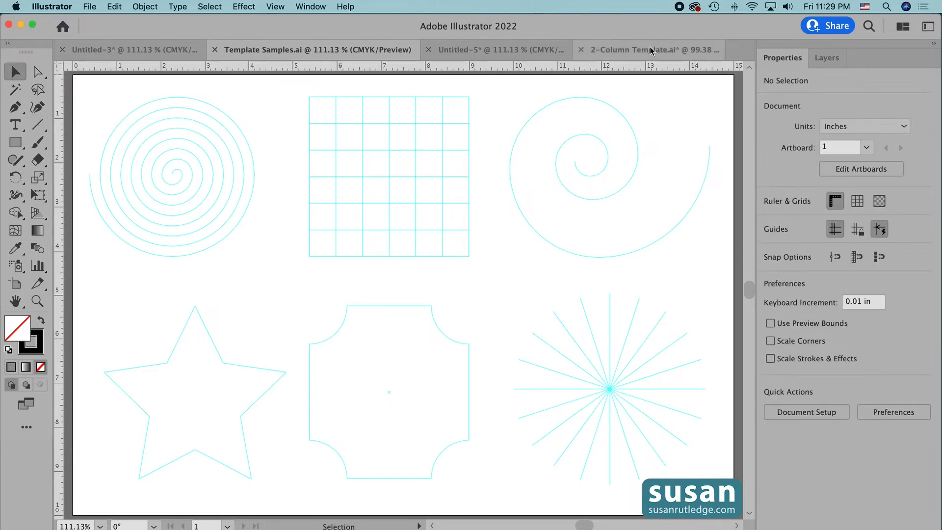
Switch to the 2-Column Template.ai document and toggle the Guides layer's visibility off and on.
click(651, 50)
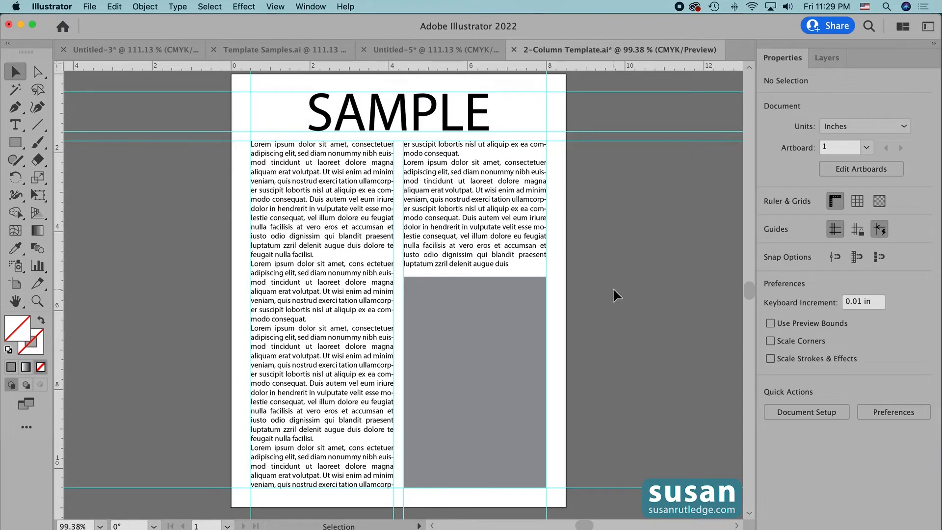
click(827, 58)
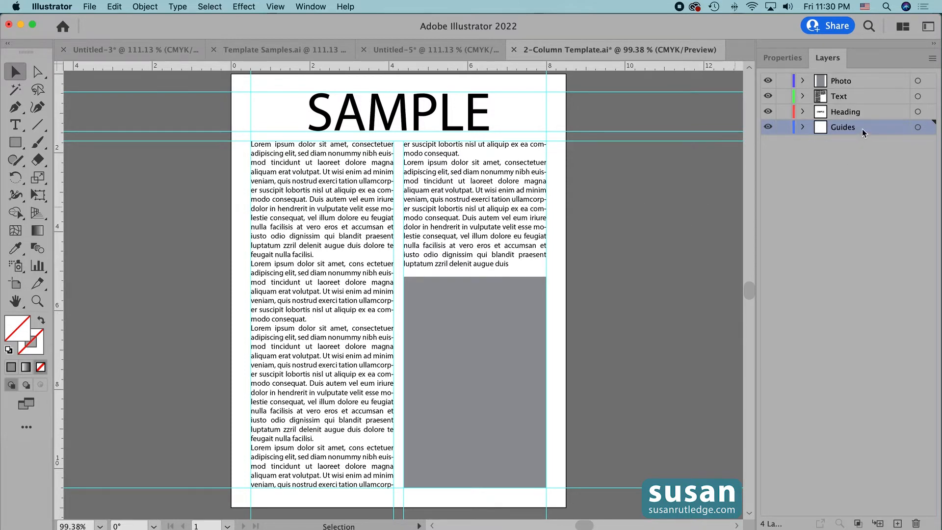
click(768, 128)
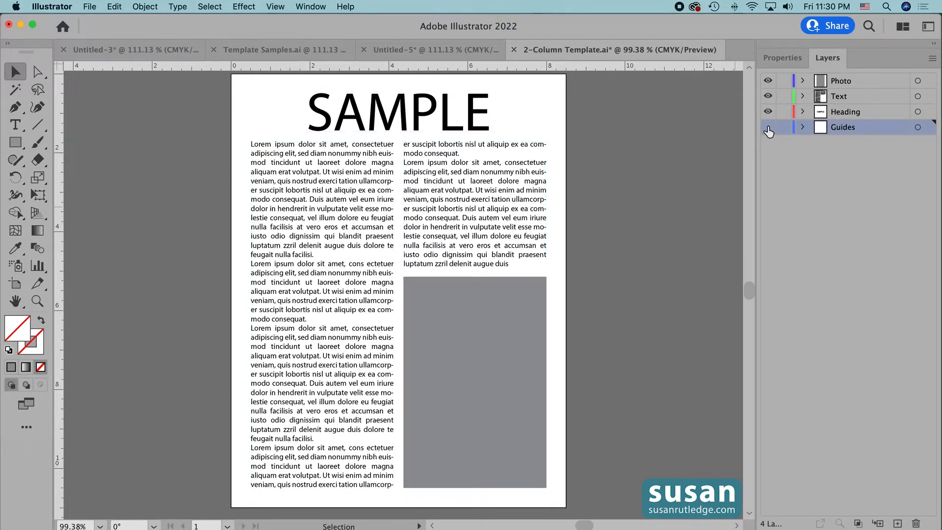
click(768, 128)
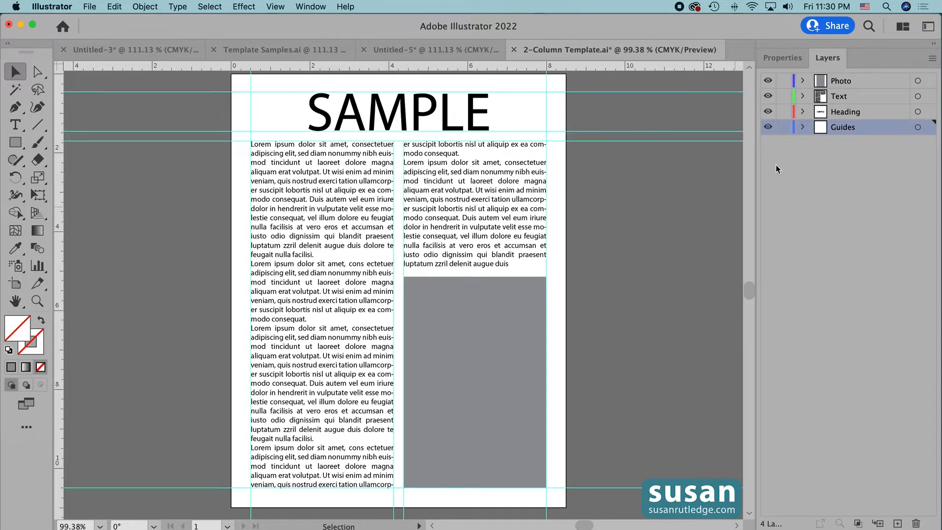
Hide and reshow the Heading, Text and Photo layers one after another.
click(768, 112)
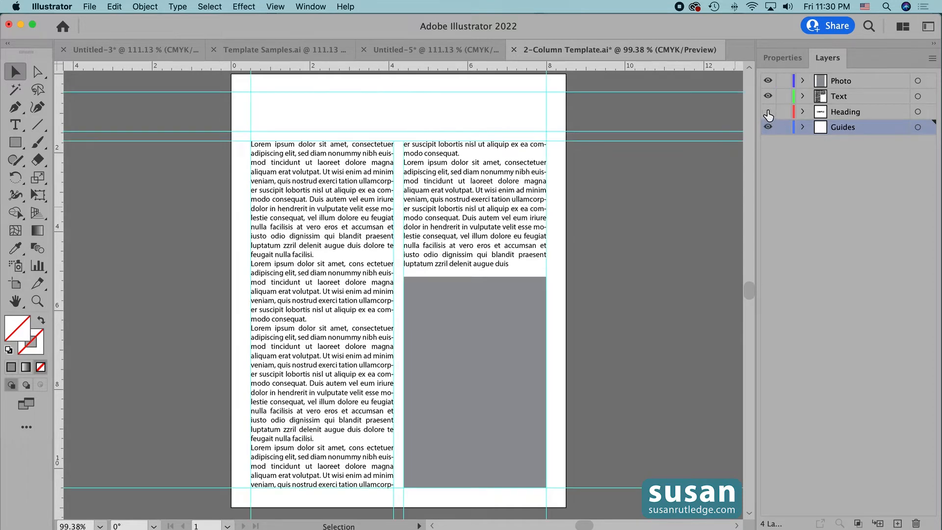
click(767, 112)
click(768, 96)
click(768, 96)
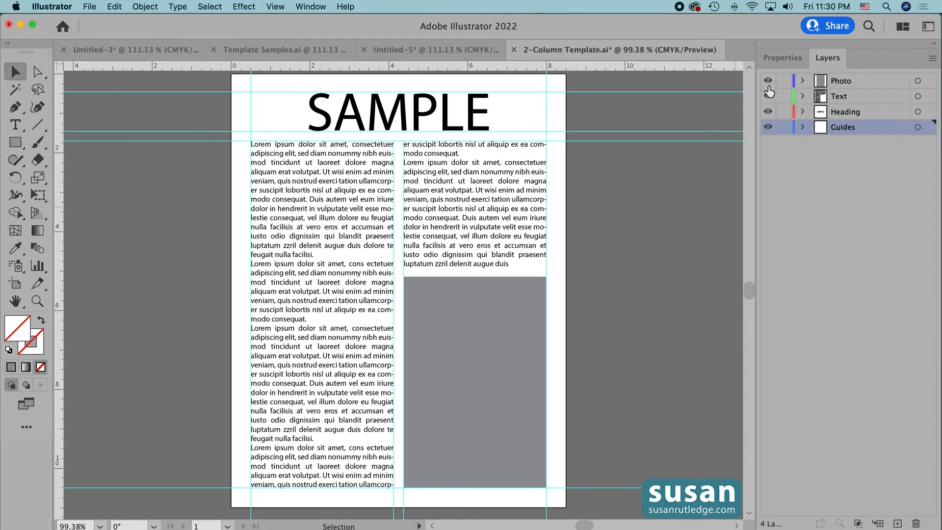
click(768, 82)
click(768, 81)
With nothing selected, hide all guides using the document properties and show them again.
click(783, 58)
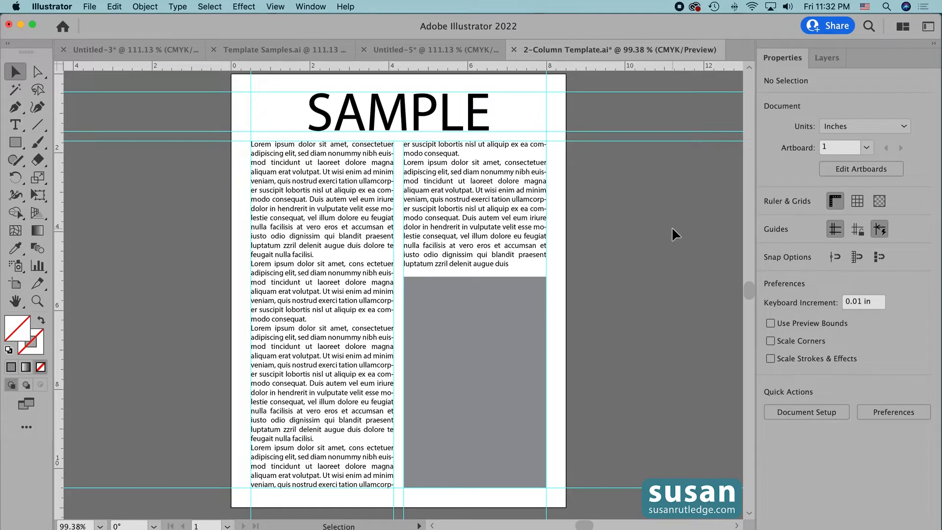
click(834, 229)
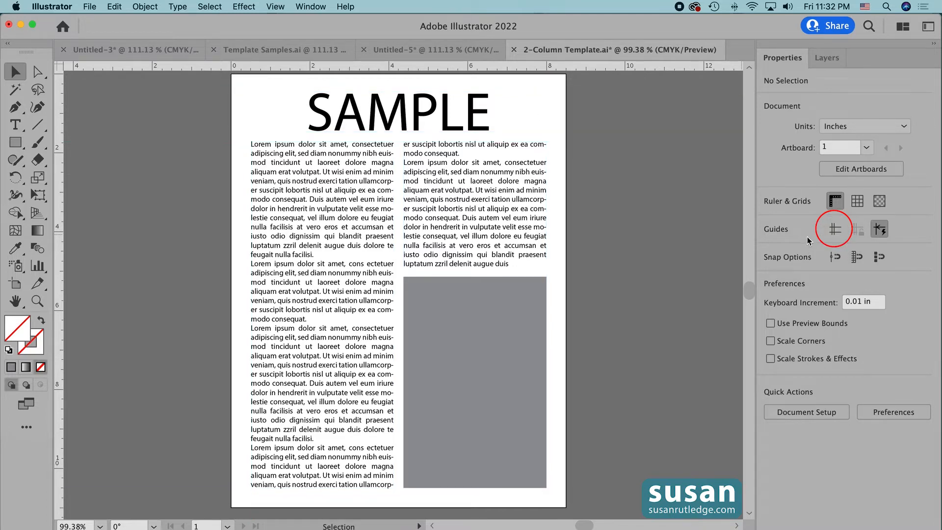
click(834, 229)
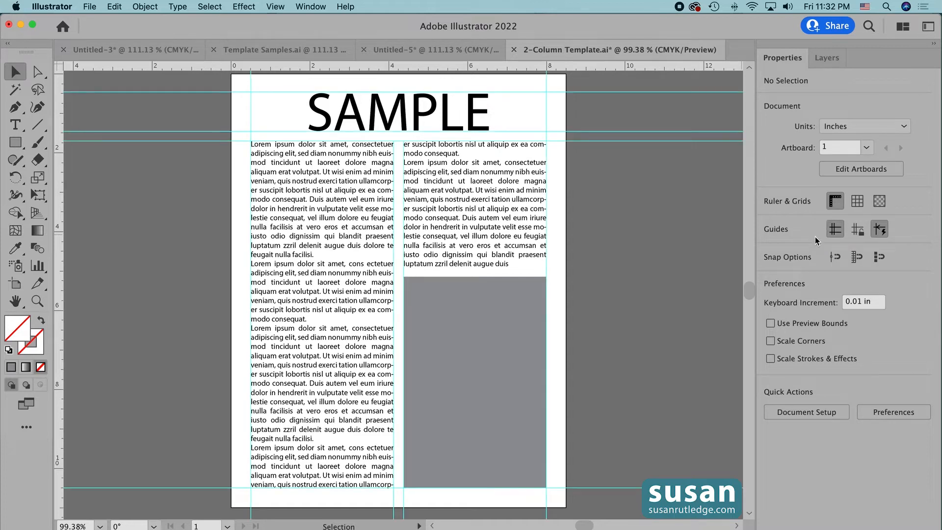
Select the second text column, look up the Hide Guides command without running it, and deselect the text.
click(503, 208)
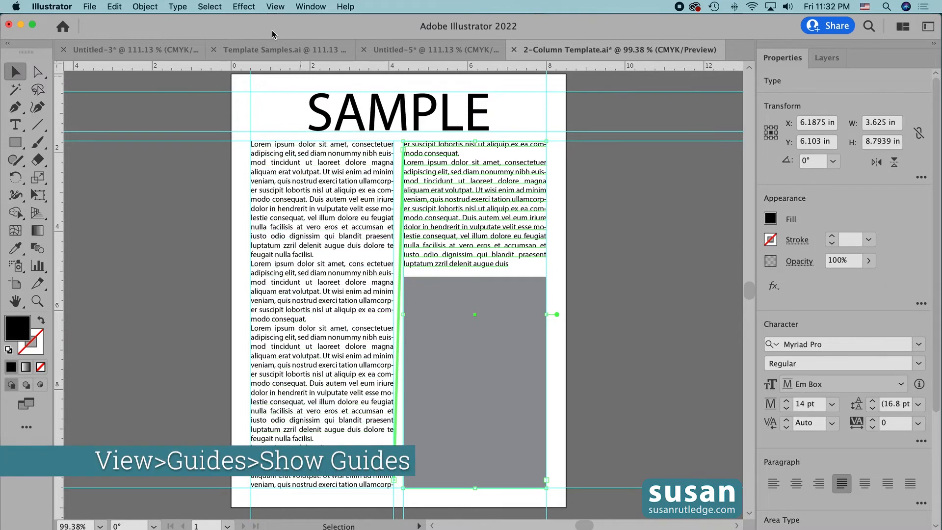
click(272, 6)
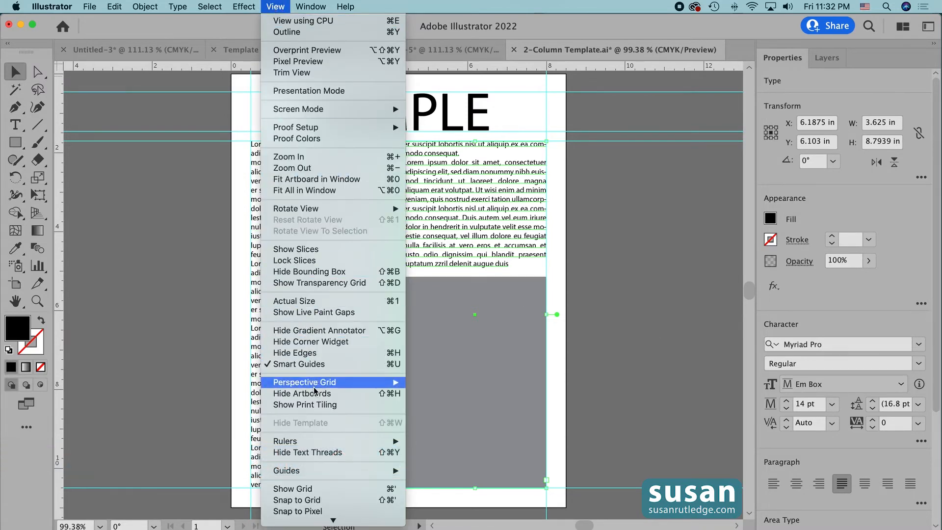
mouse_move(323, 472)
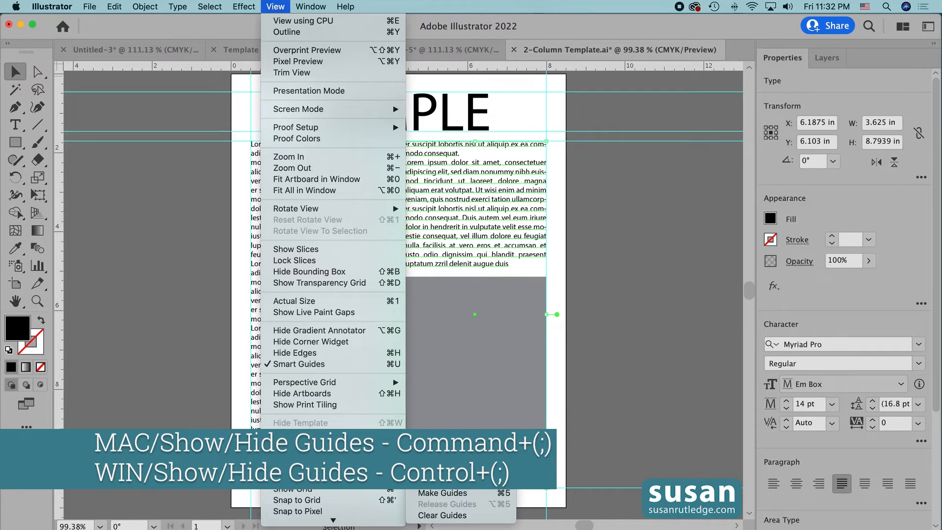
click(654, 369)
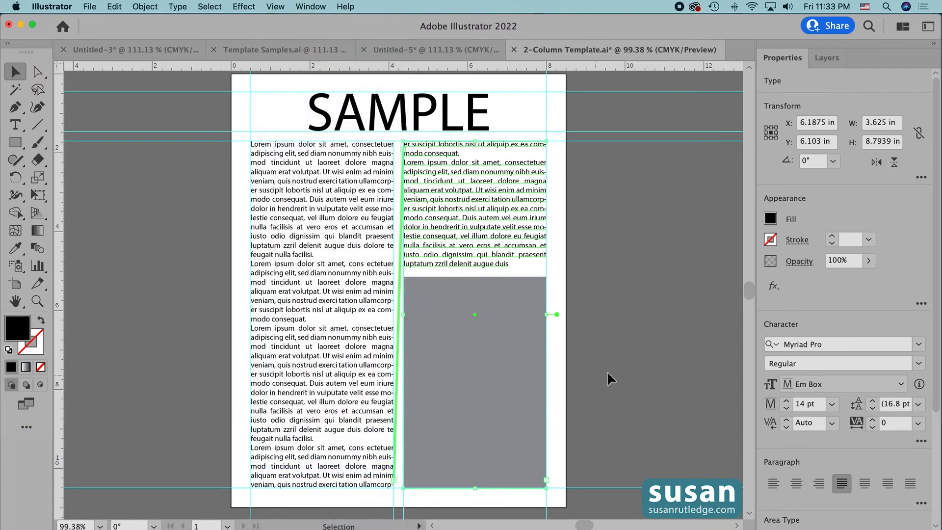
click(639, 238)
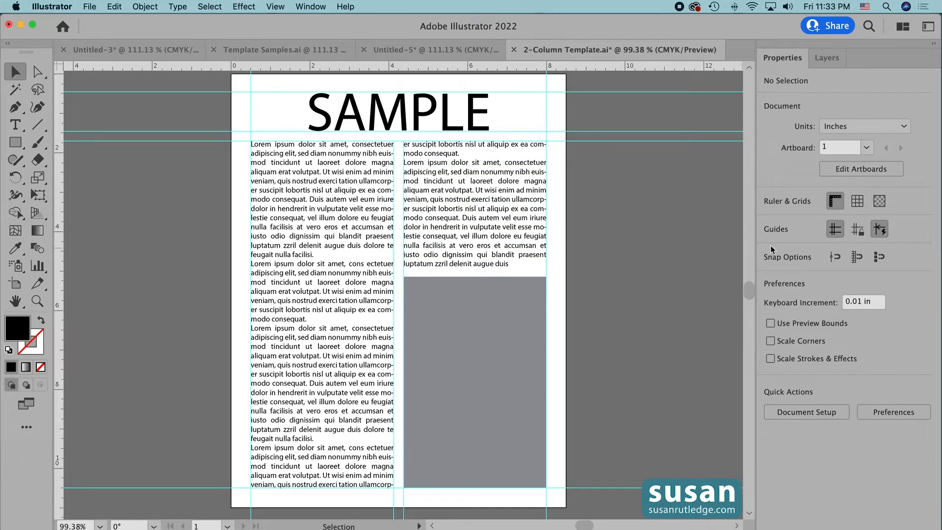
Toggle the guides' visibility off and on, and lock all guides in the document.
click(835, 229)
click(835, 229)
click(858, 233)
click(275, 6)
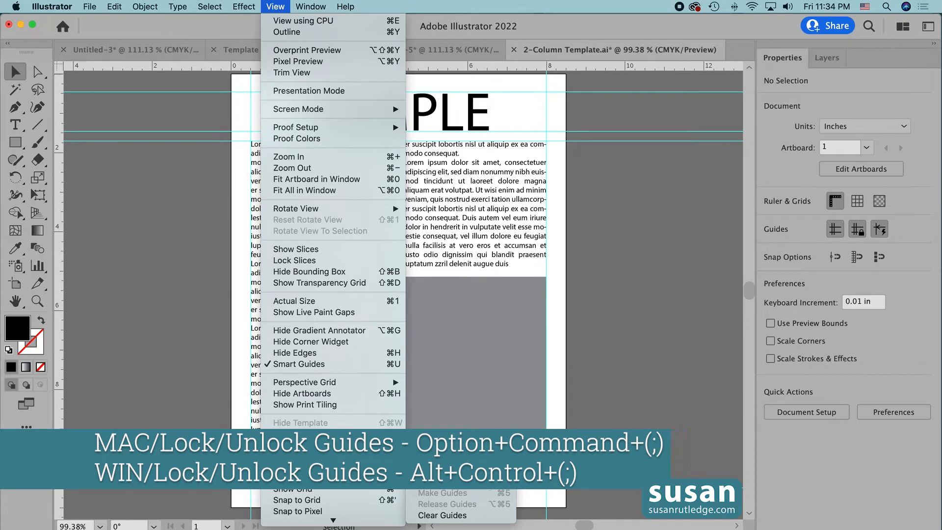
click(669, 413)
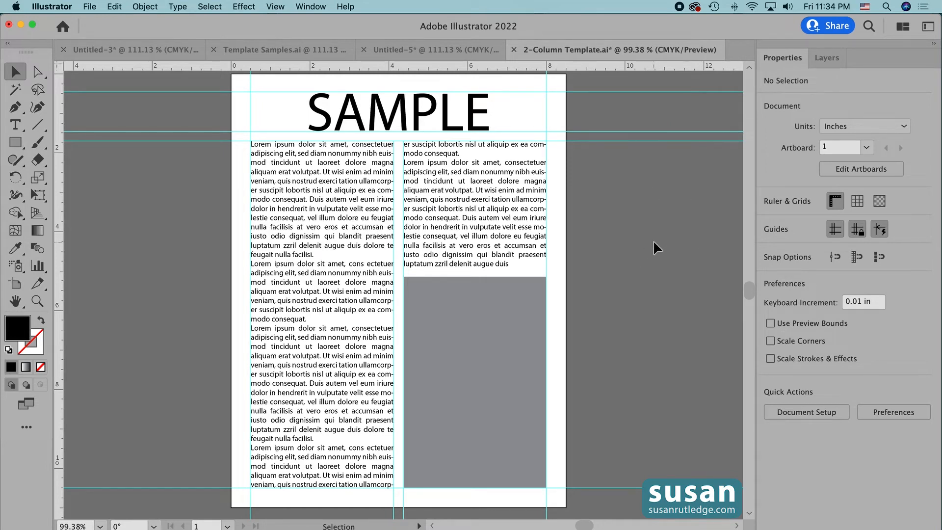
Unlock the guides and locate the Clear Guides command without running it.
click(858, 228)
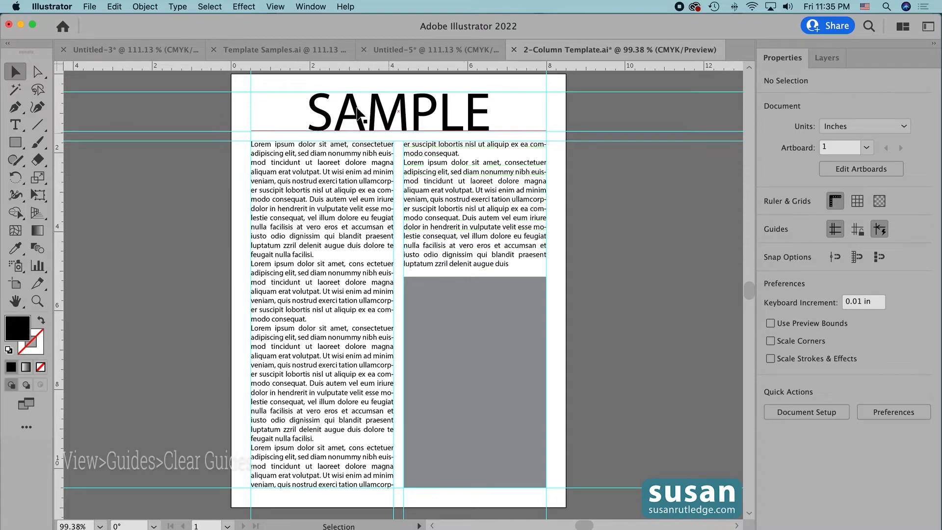
click(275, 6)
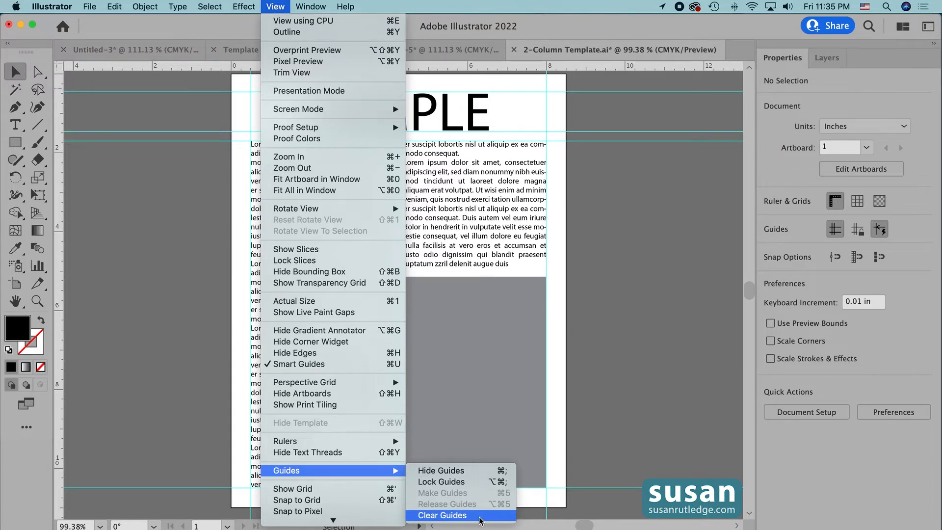
click(647, 388)
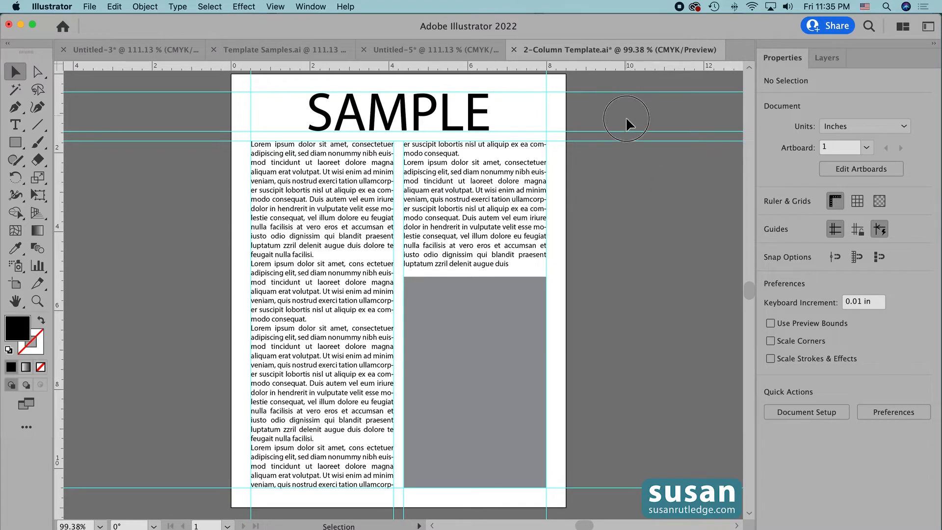
Select the three horizontal guides around the SAMPLE heading and expand the Guides layer to find their entries.
drag(630, 194, 635, 199)
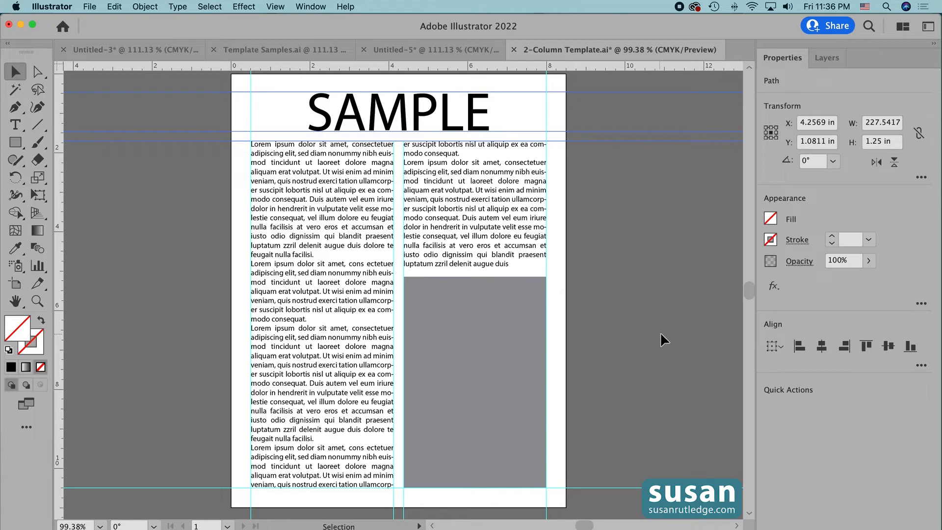
click(824, 60)
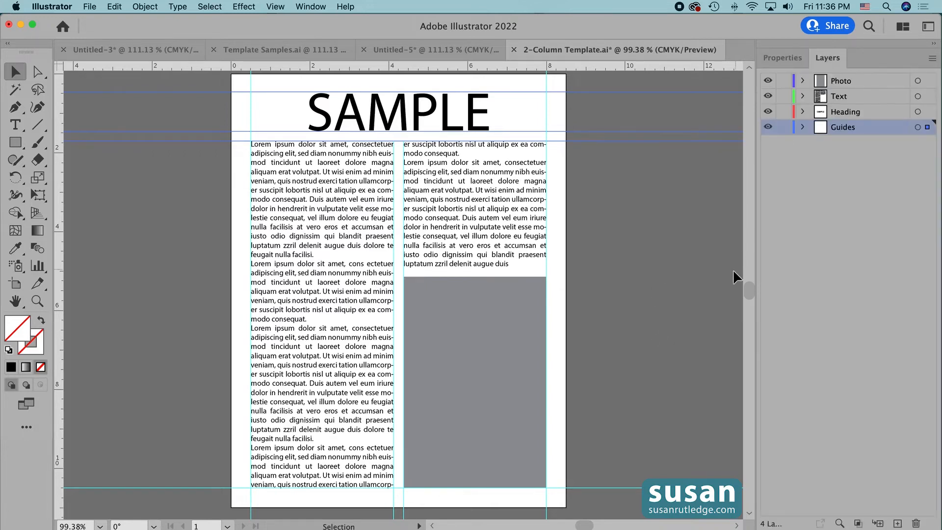
click(803, 128)
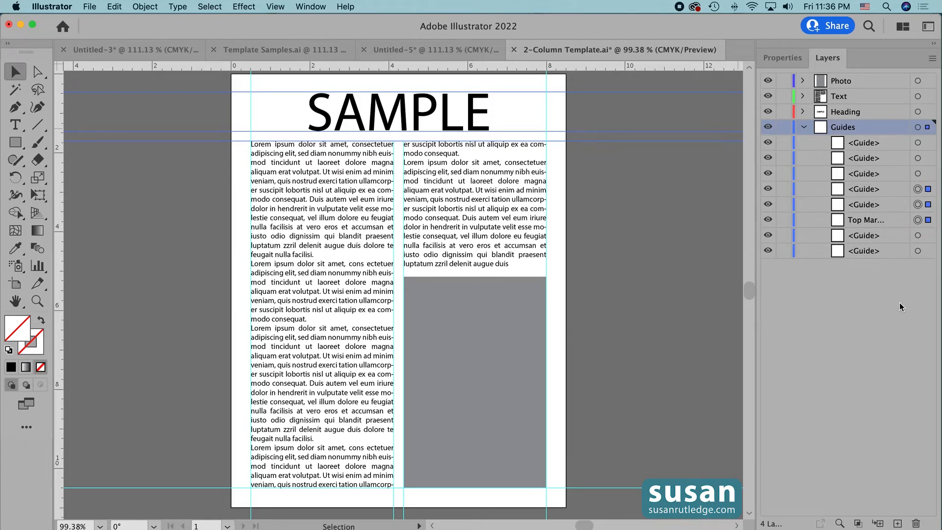
Hide the three horizontal guides around the heading individually in the Guides layer and show them again.
click(768, 188)
click(768, 204)
click(768, 219)
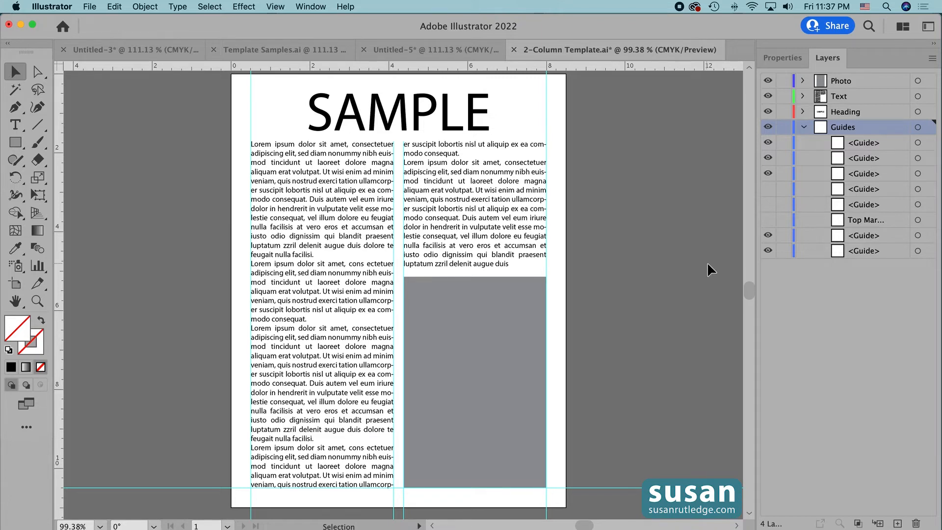
click(767, 189)
click(767, 220)
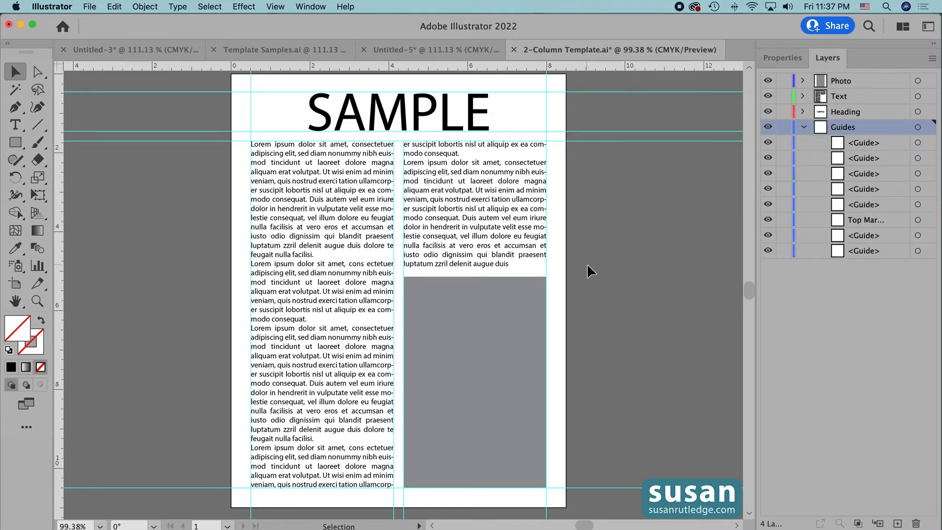
Select the three horizontal guides around the SAMPLE heading, lock them individually in the Guides layer and unlock them again.
drag(694, 163, 694, 175)
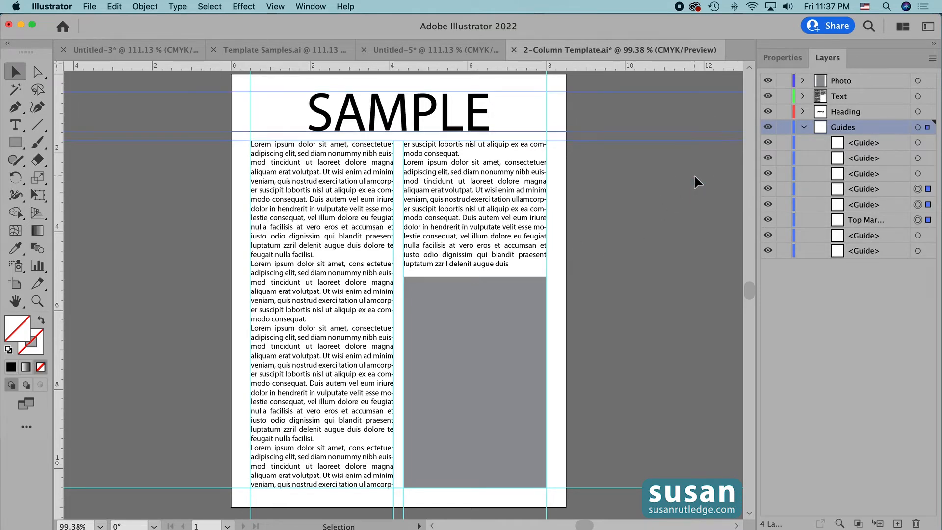
click(783, 189)
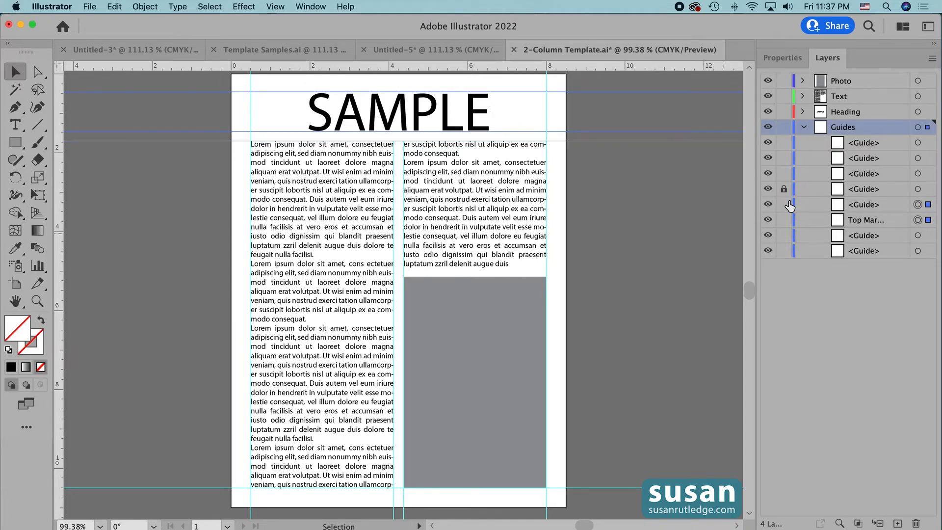
click(783, 204)
click(783, 220)
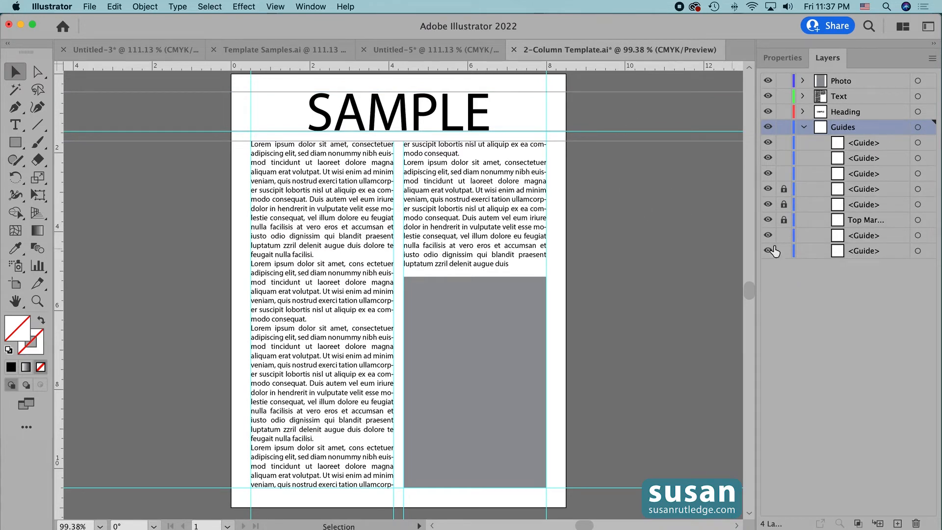
click(803, 273)
click(783, 189)
click(783, 204)
click(783, 219)
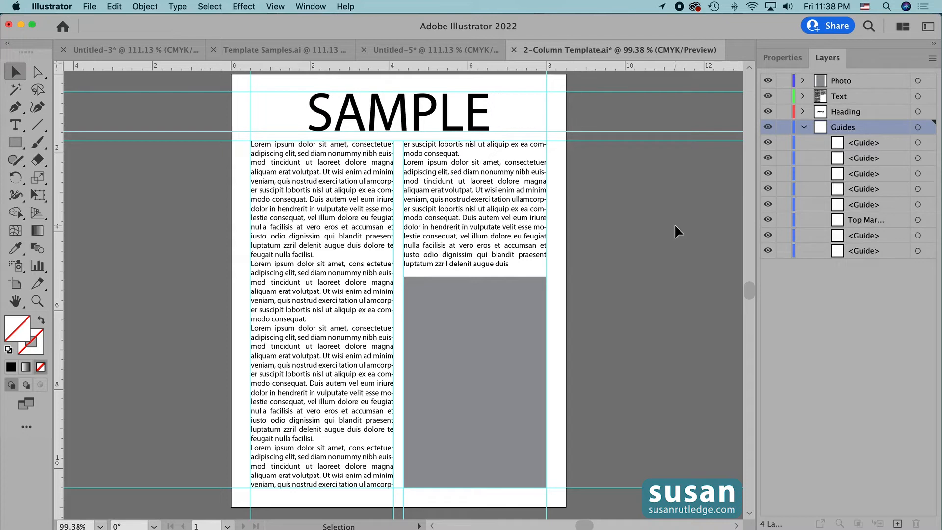
Select the first three guide entries in the Guides layer together, delete them, and undo the deletion.
click(916, 143)
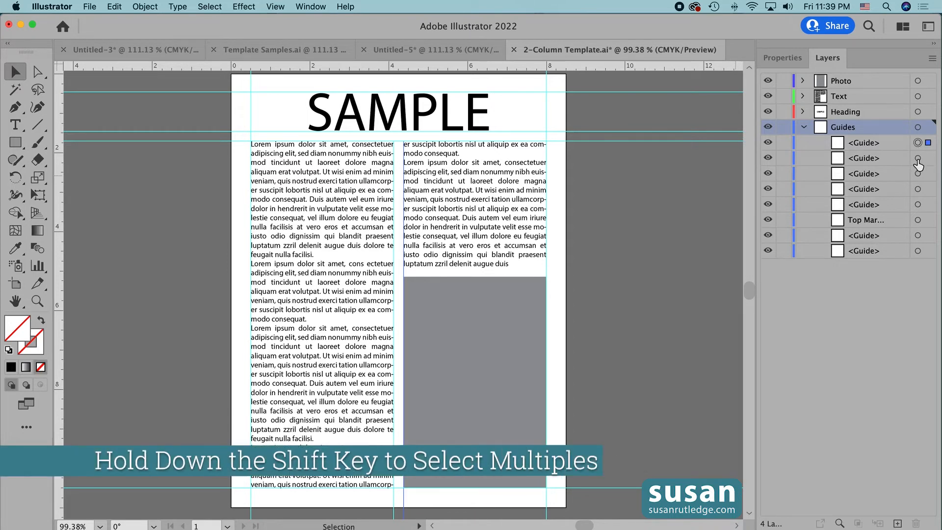
shift+click(918, 158)
shift+click(917, 174)
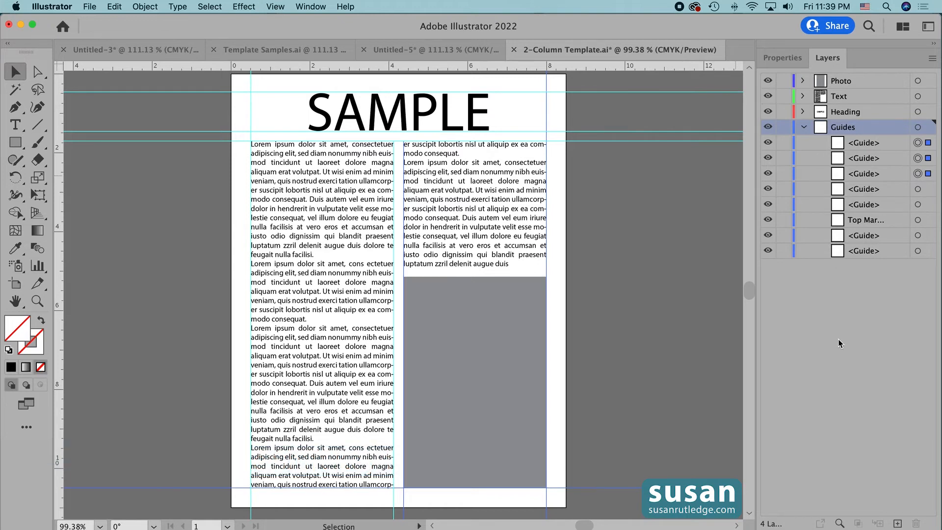
key(Delete)
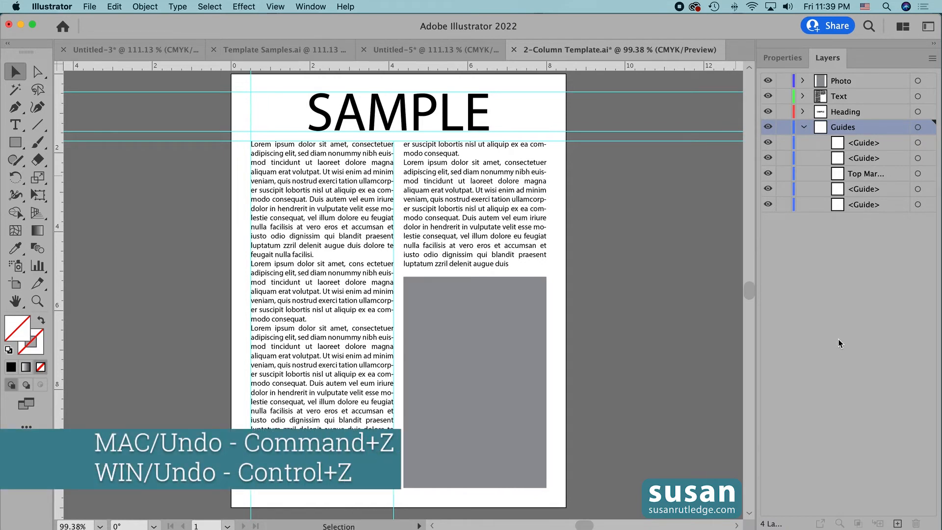
key(super+z)
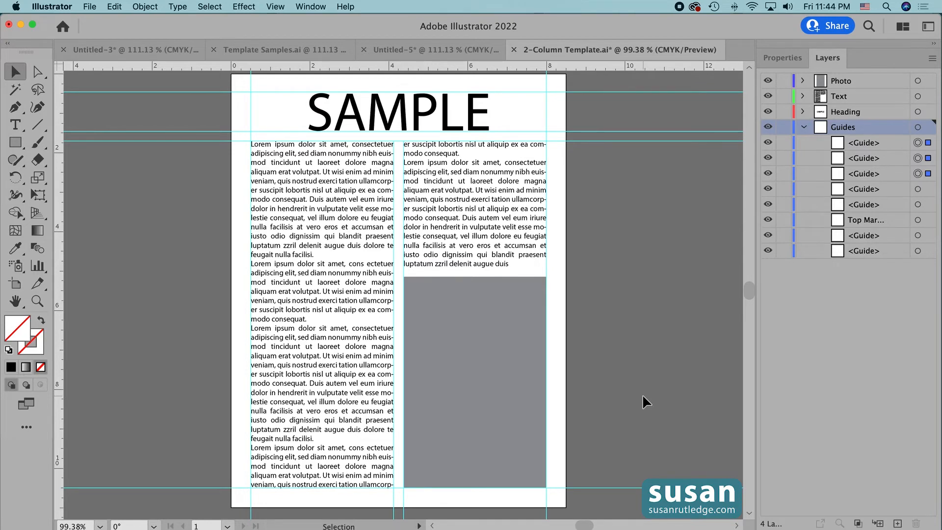
Replace the grey rectangle in the second column with two stacked column-wide rectangles, the lower one about 3.63 by 2.55 in.
click(784, 58)
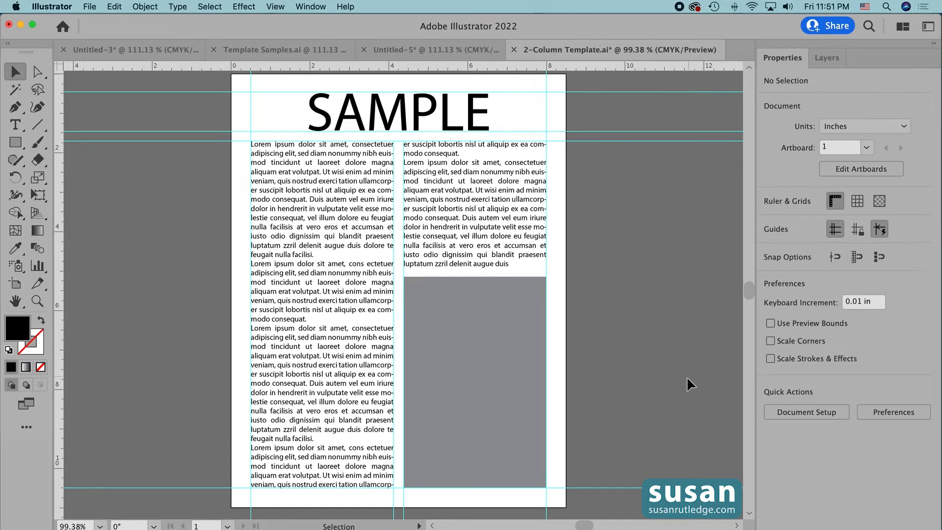
click(494, 373)
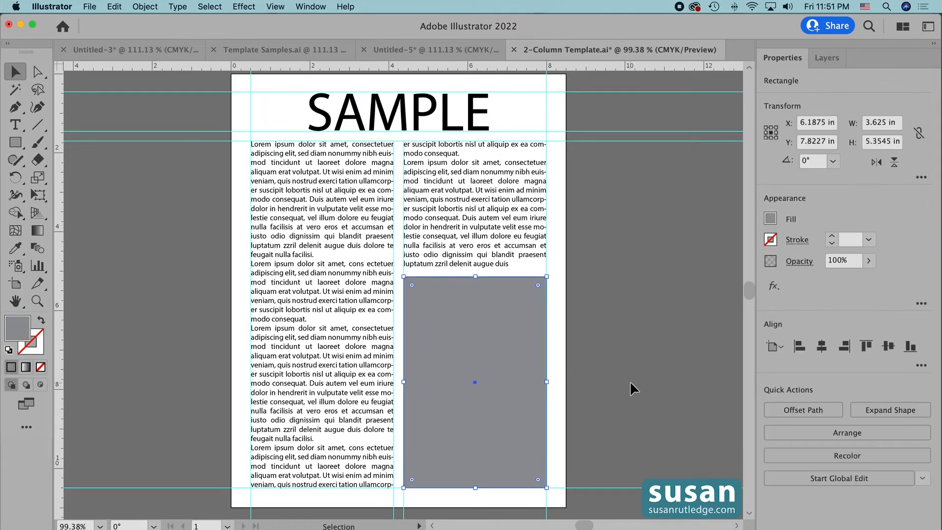
key(Delete)
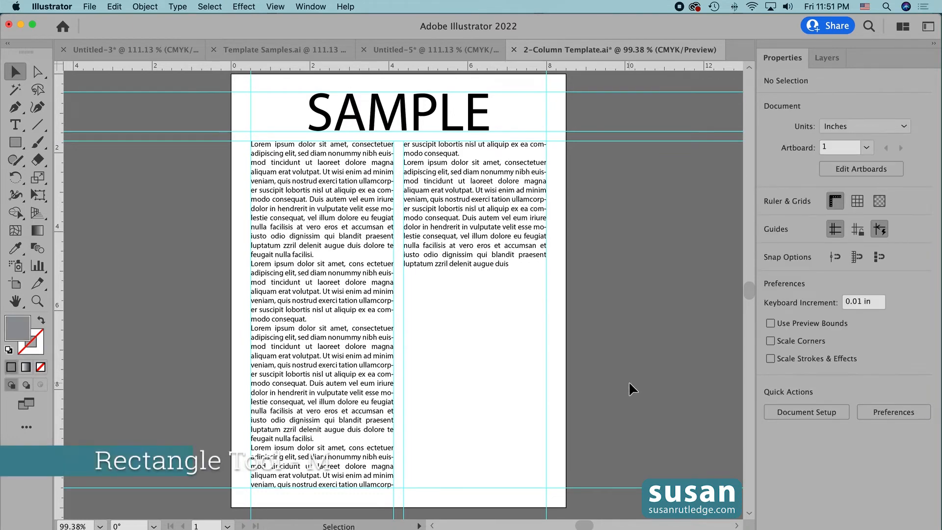
key(m)
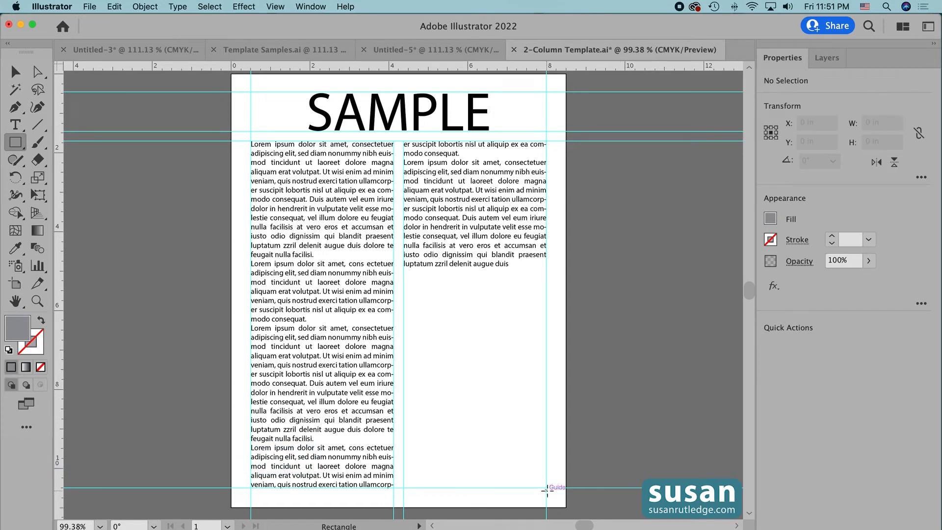
drag(546, 487, 404, 388)
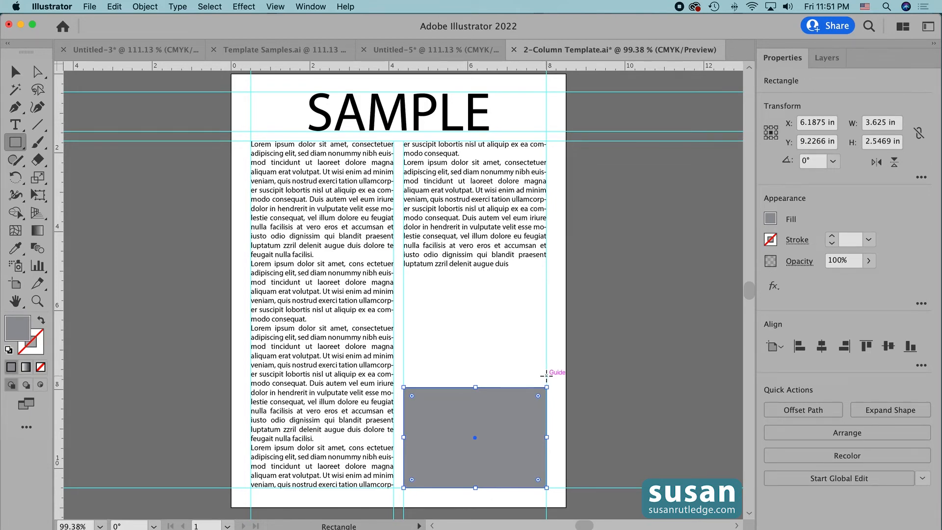
drag(546, 375, 403, 279)
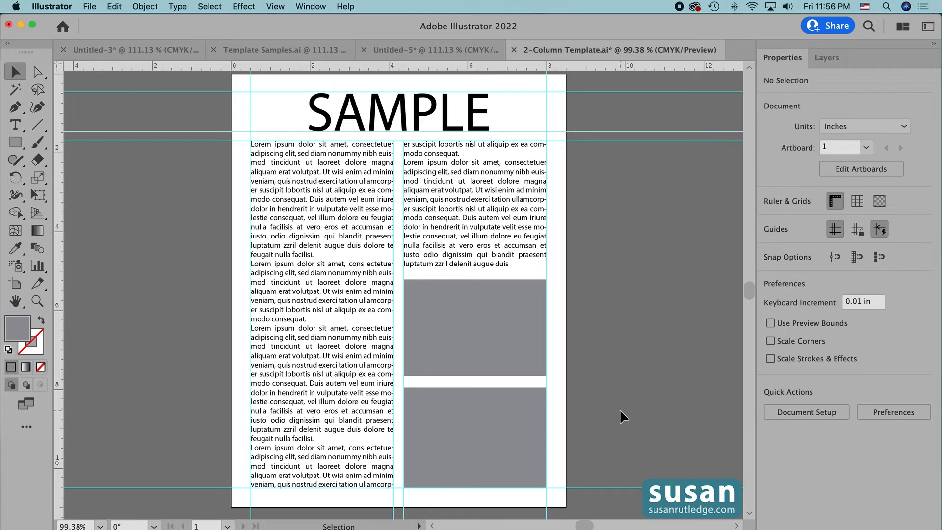
Save the document as an Illustrator Template (ait) named "2-Column Template with Placeholder" in the Desktop's Illustrator Templates folder, and close it.
click(89, 6)
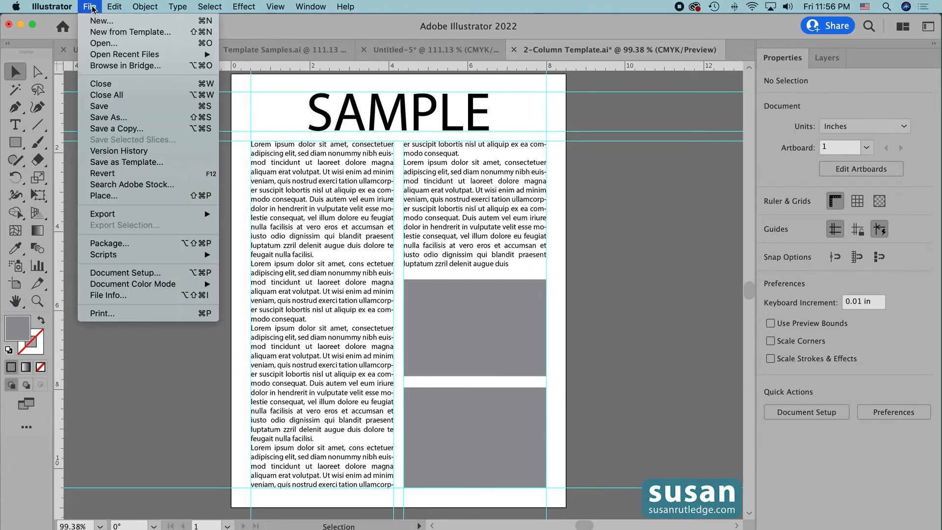
click(121, 121)
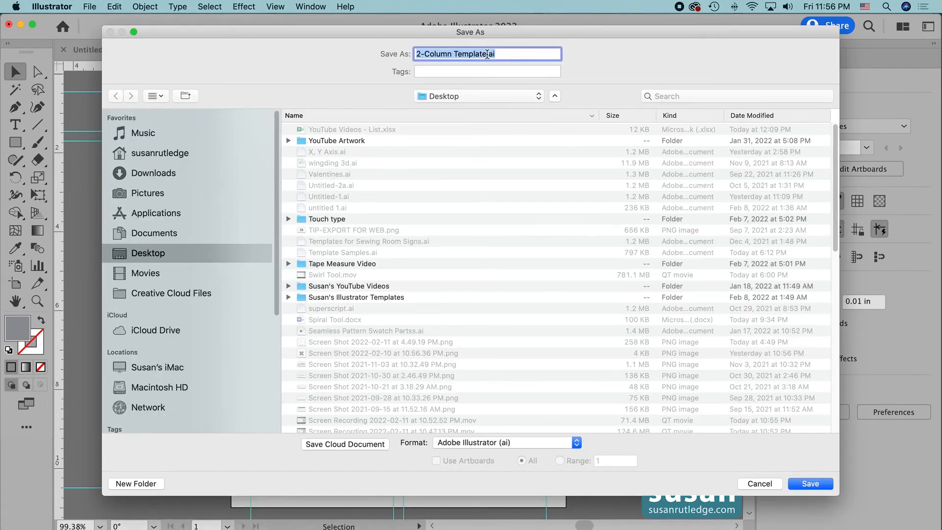
click(487, 53)
text(with)
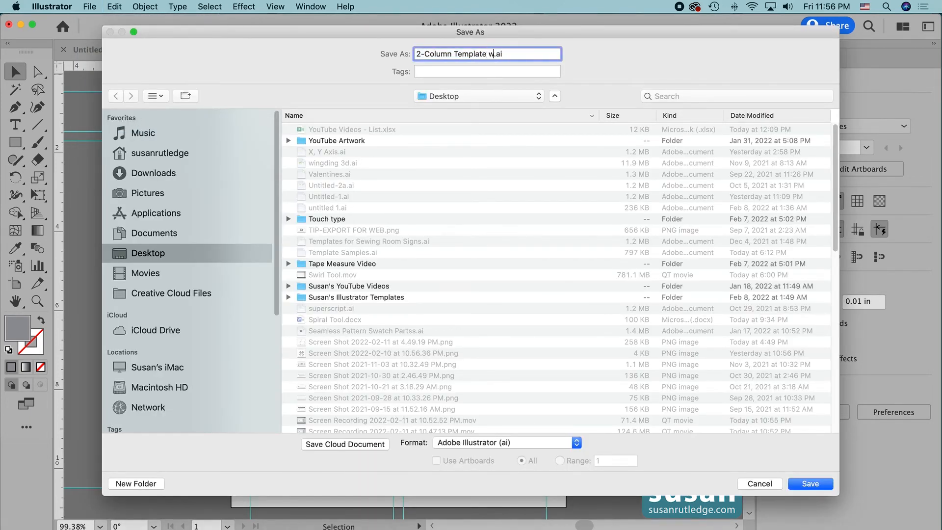
text( Placeholder)
double_click(342, 298)
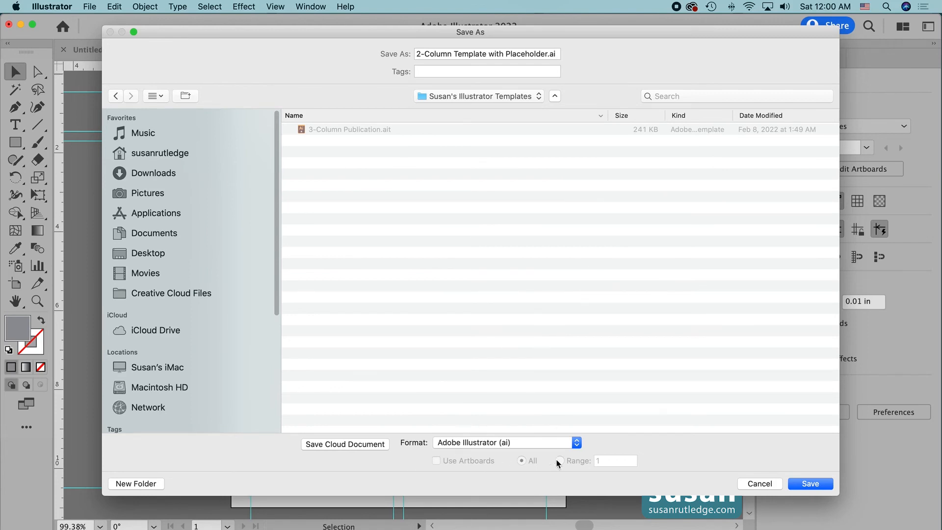
click(577, 443)
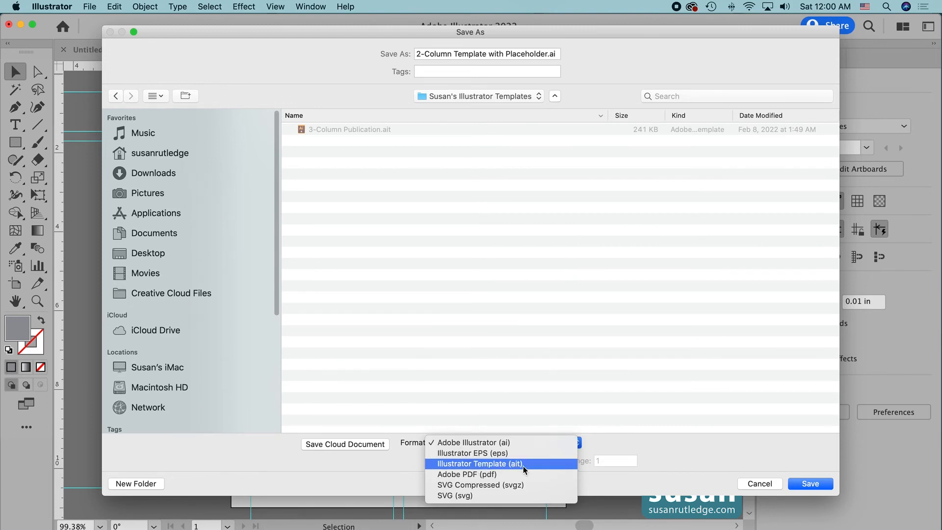
click(538, 465)
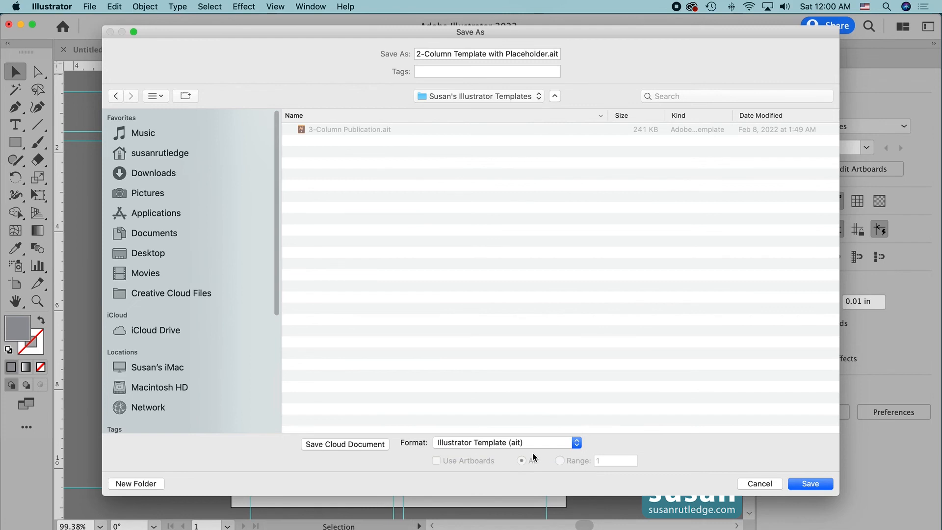
click(810, 484)
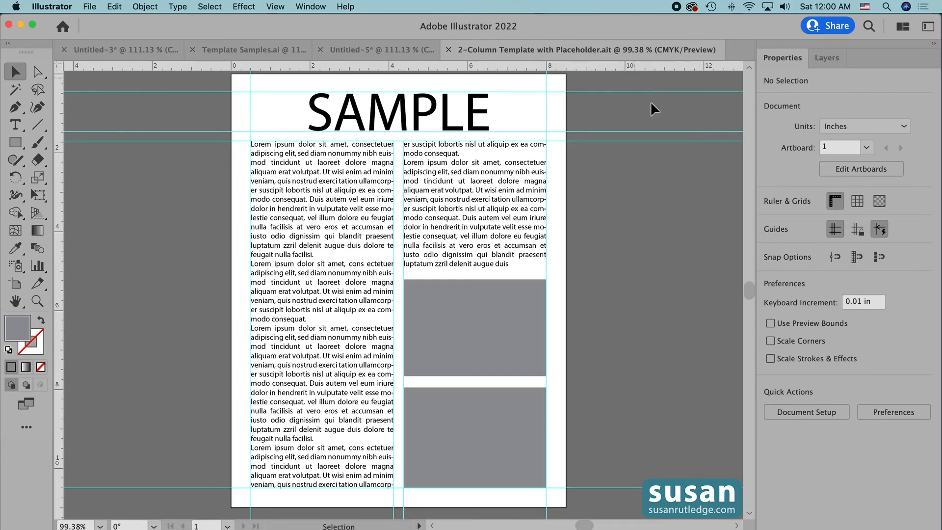
click(449, 50)
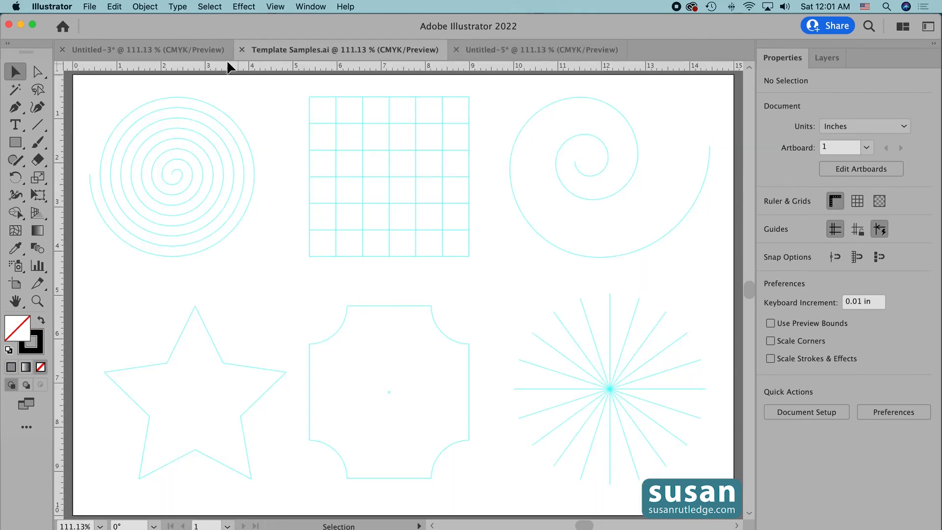
Create a new document from 2-Column Template with Placeholder.ait in the Desktop's Illustrator Templates folder.
click(89, 7)
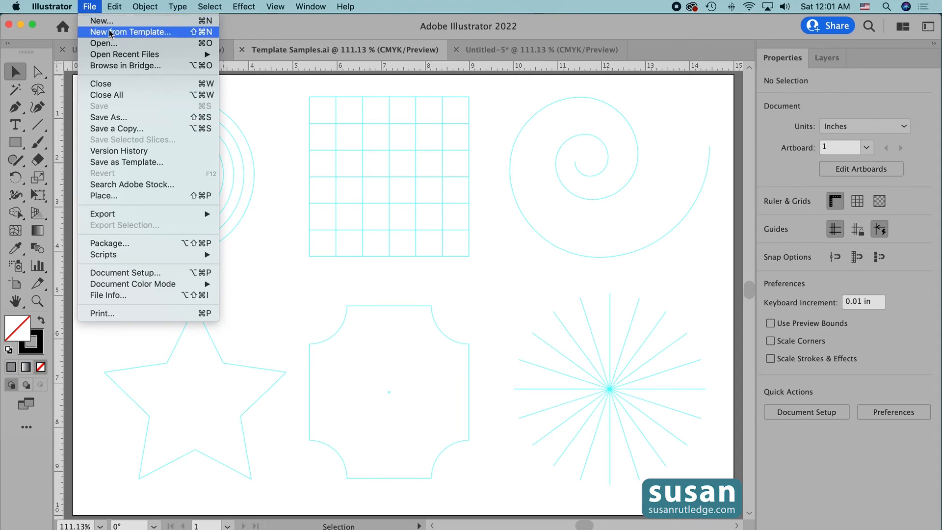
click(147, 33)
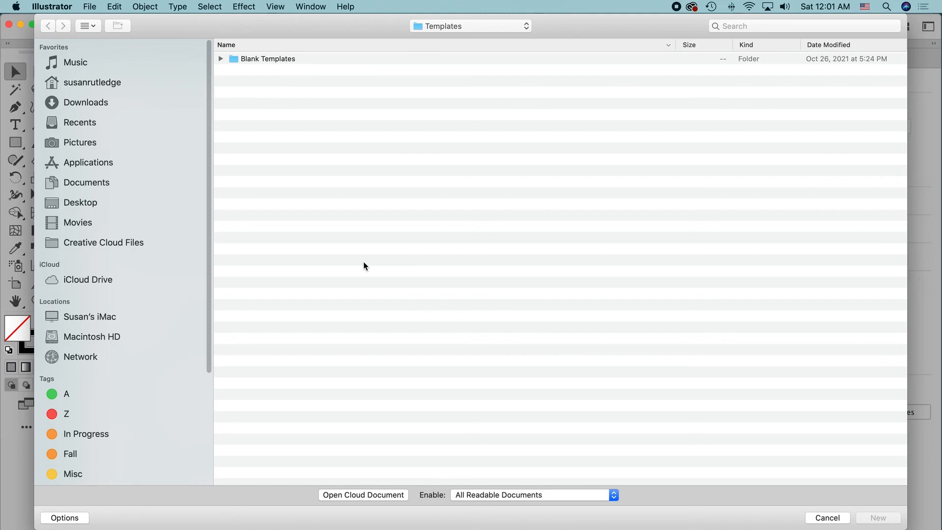
click(78, 204)
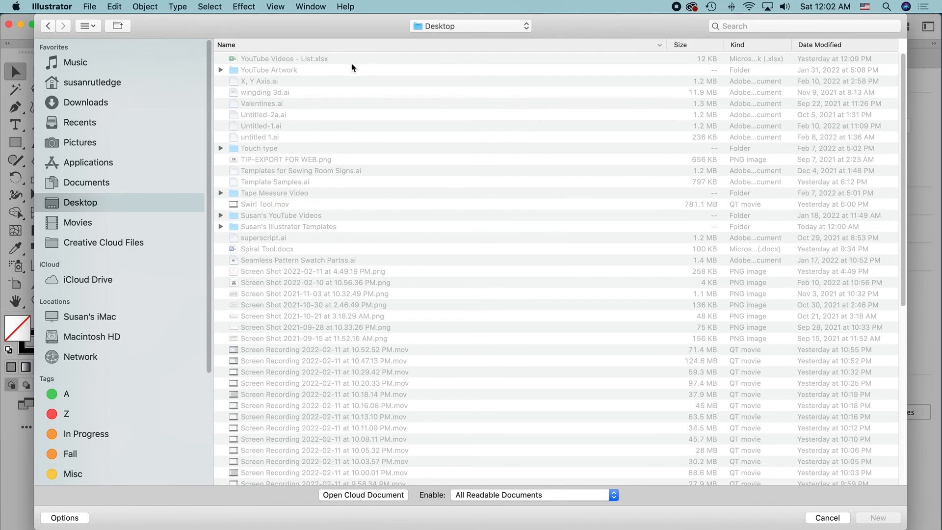
click(373, 46)
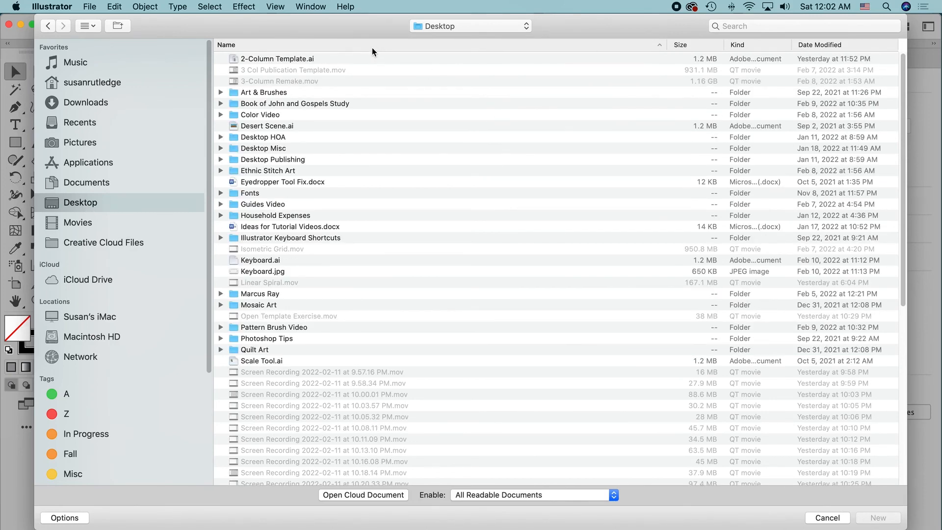
scroll(429, 313, down, 10)
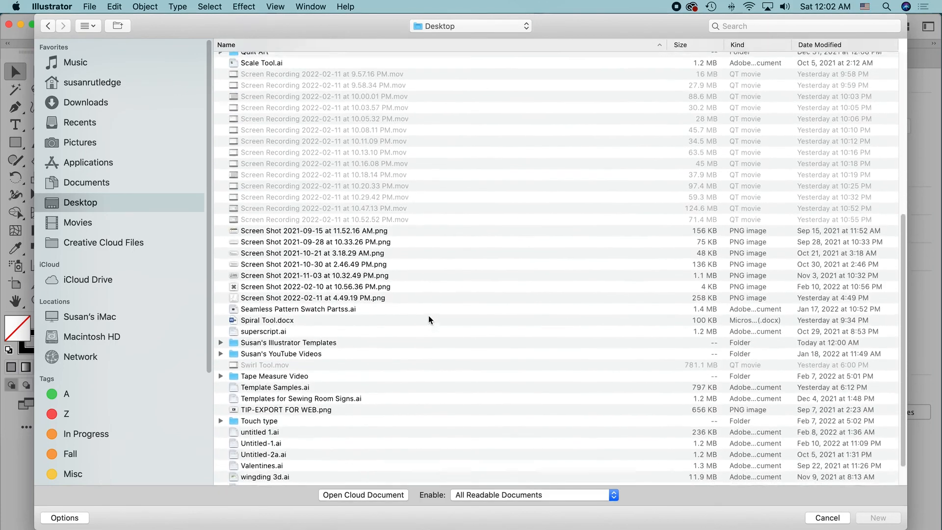
scroll(428, 317, down, 1)
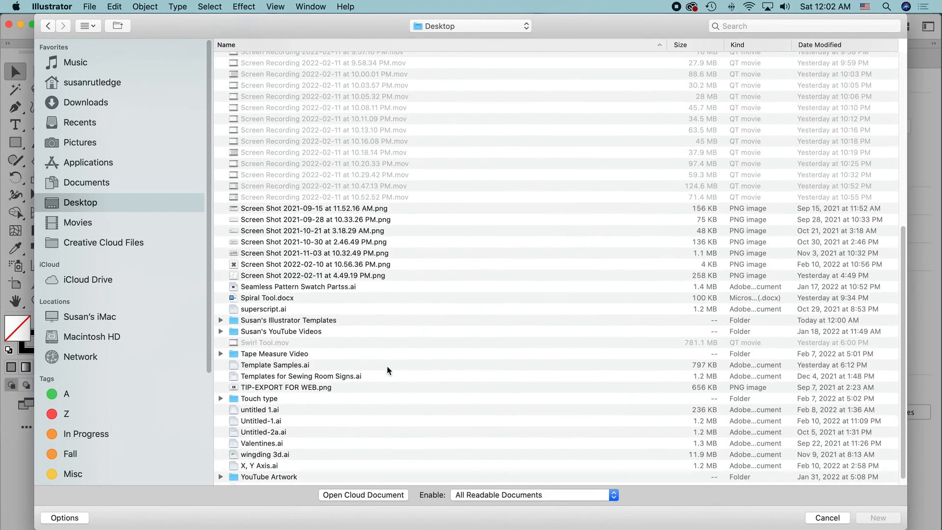
double_click(275, 320)
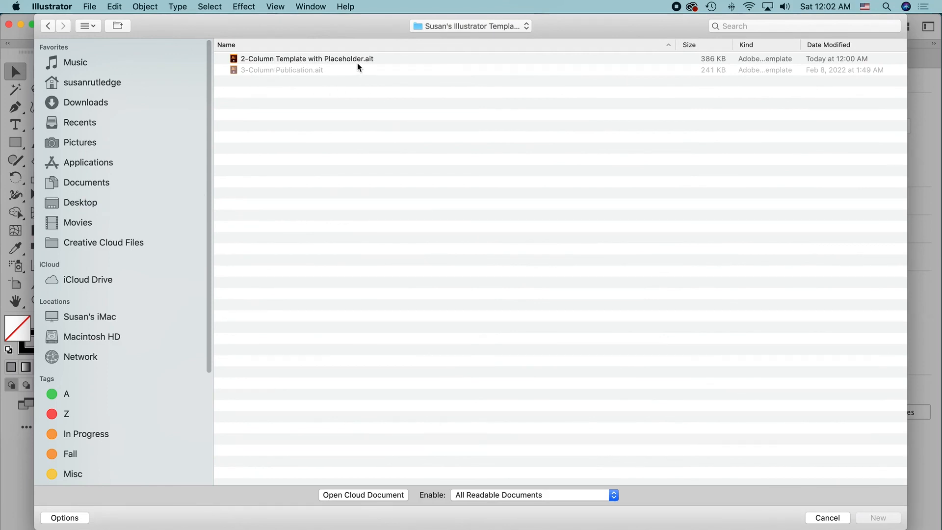
click(335, 58)
click(877, 518)
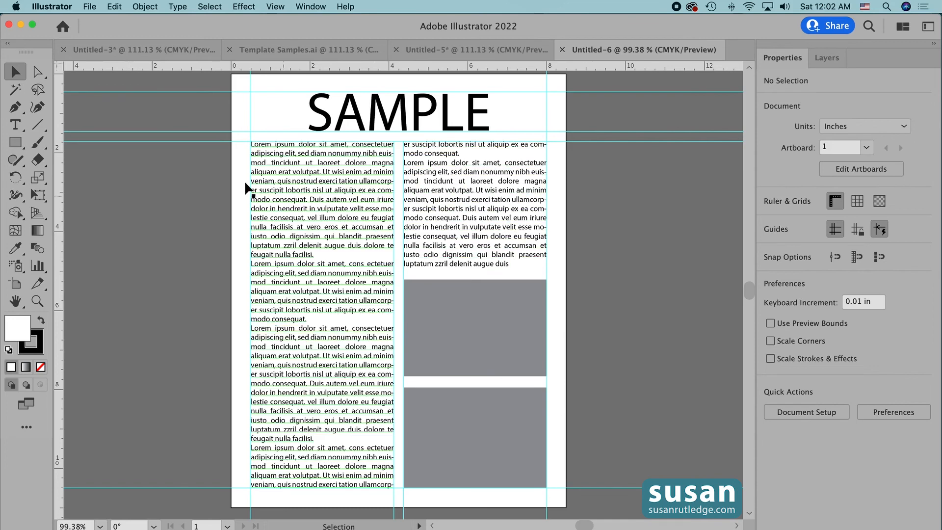
Reopen 2-Column Template.ai from the recently used files.
click(90, 7)
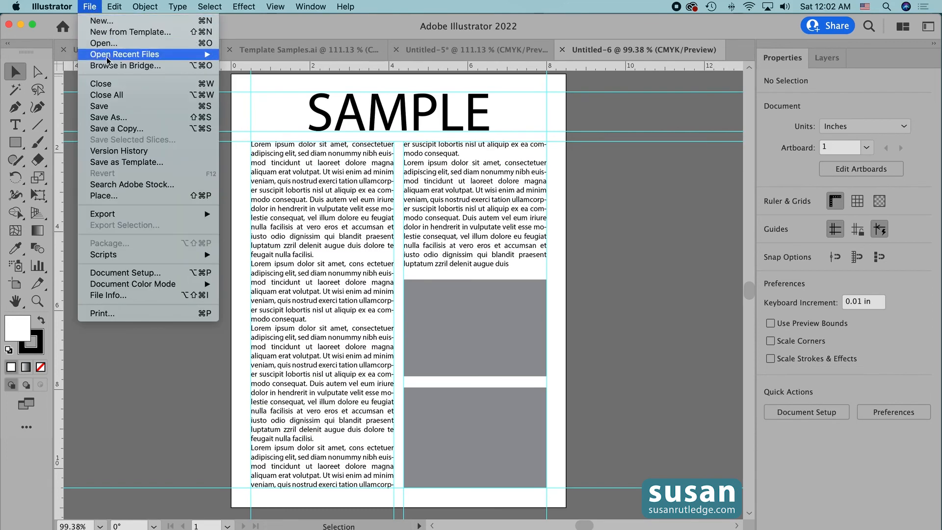
mouse_move(107, 58)
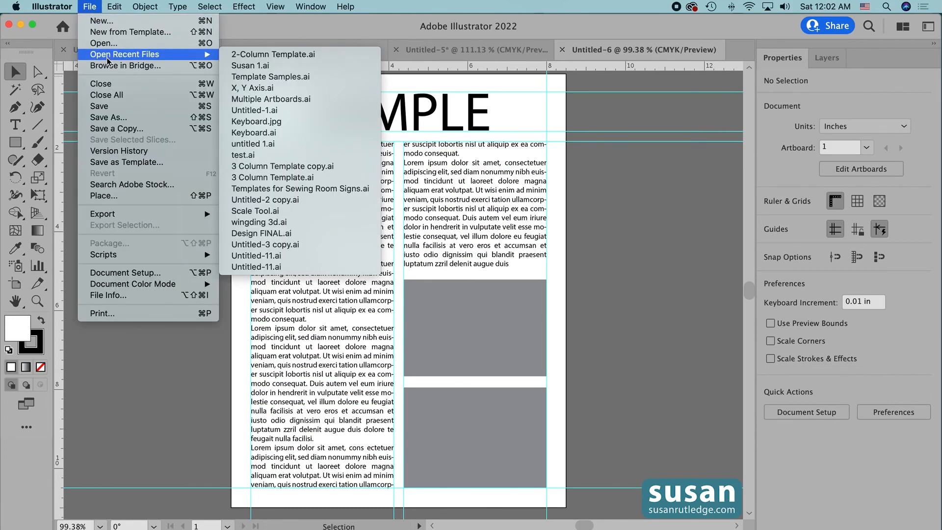
click(291, 55)
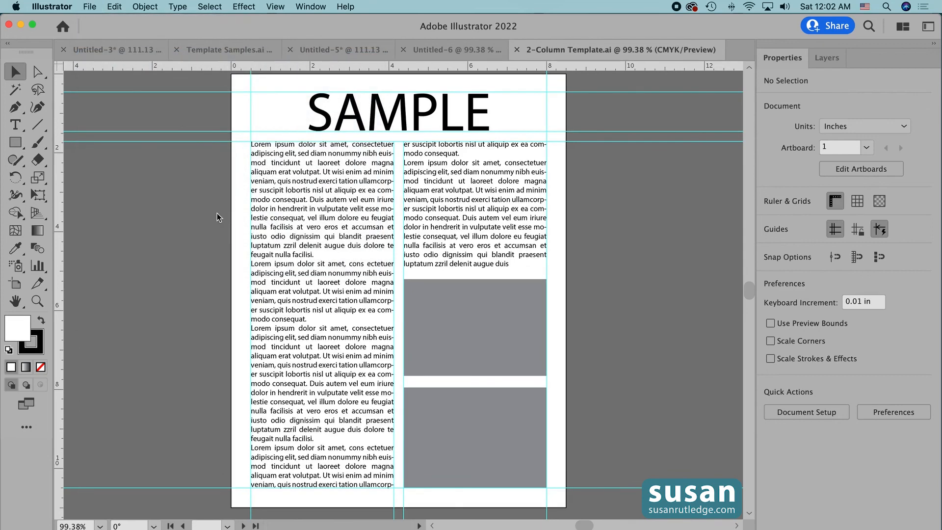
Delete both grey placeholder rectangles on the Photo layer, keeping the layer itself.
click(827, 57)
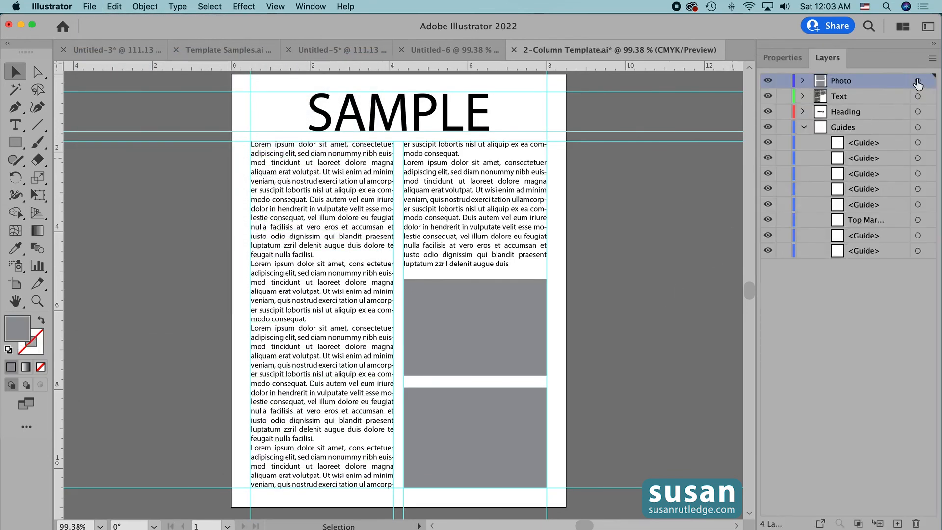
click(917, 81)
key(Delete)
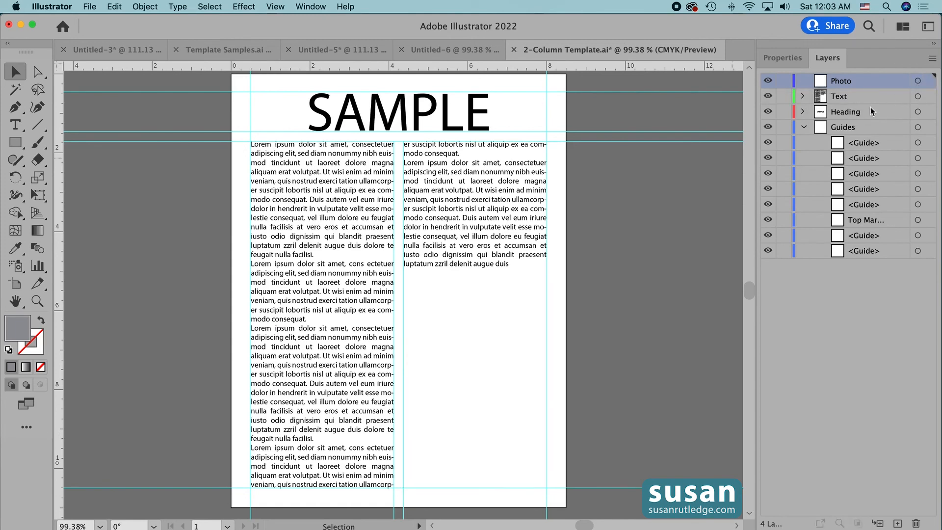
Delete the body text on the Text layer and the SAMPLE heading on the Heading layer, keeping both layers.
click(918, 96)
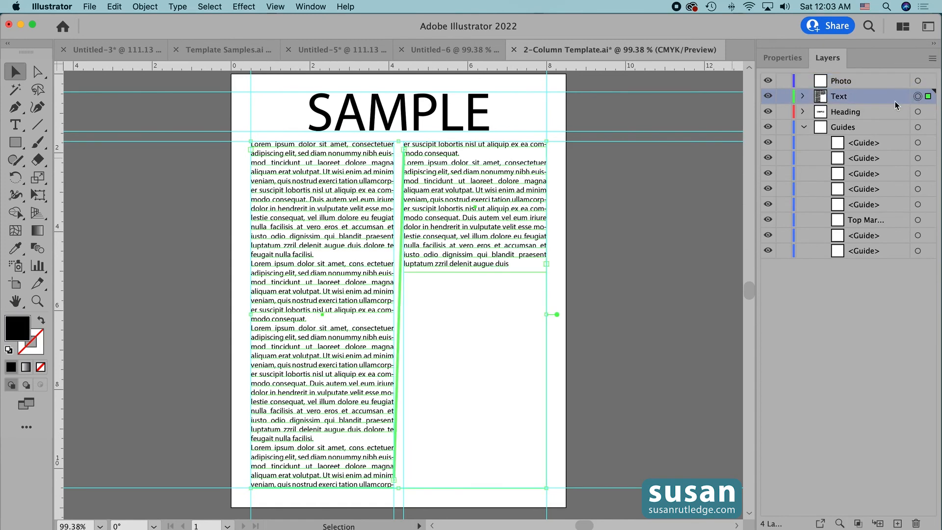
key(Delete)
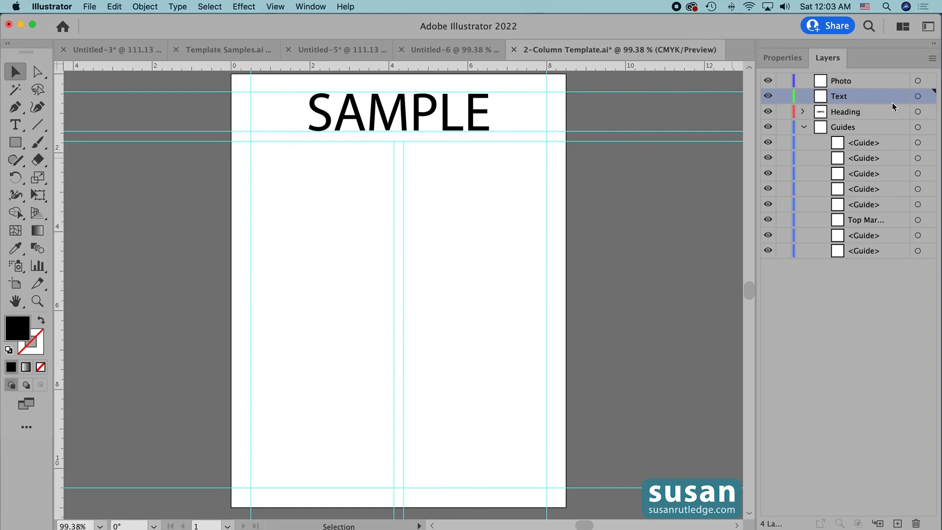
click(918, 112)
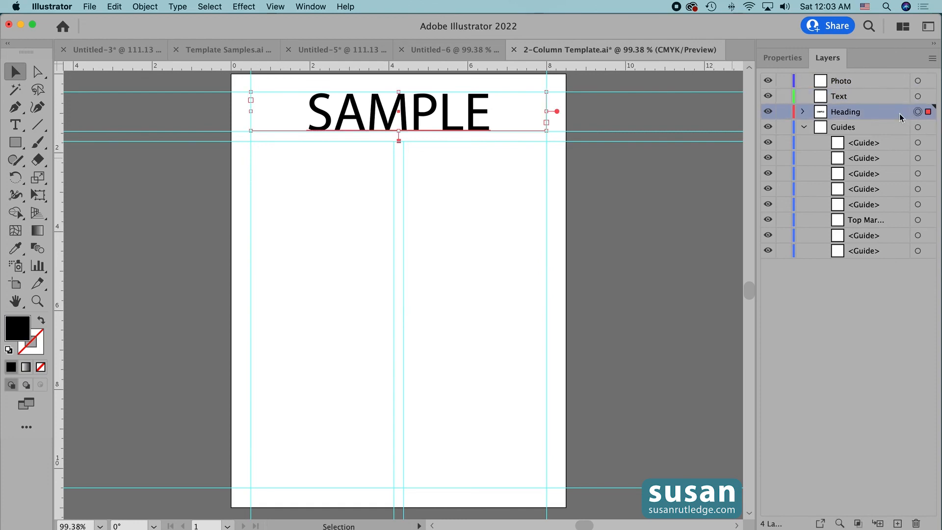
key(Delete)
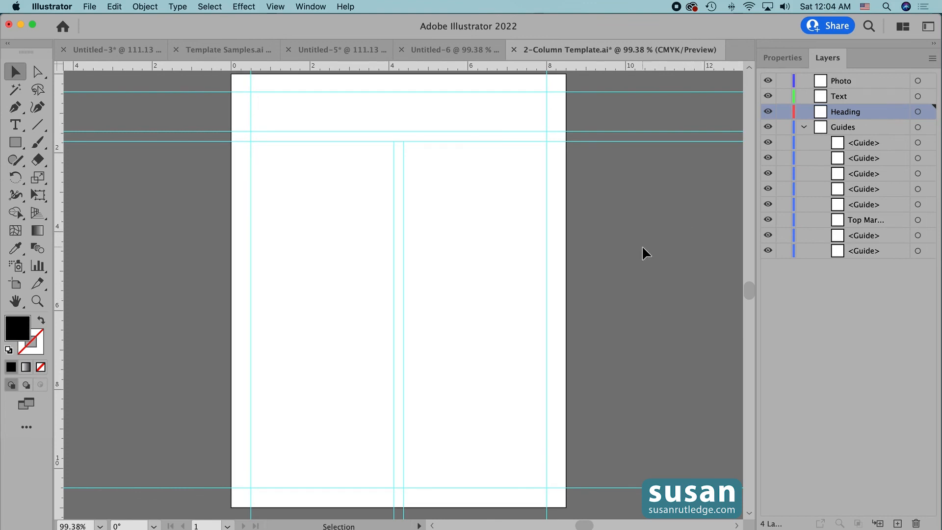
Save the document as an Illustrator Template (ait) named "2-Column Template Without Text" in the Desktop's Illustrator Templates folder.
click(90, 9)
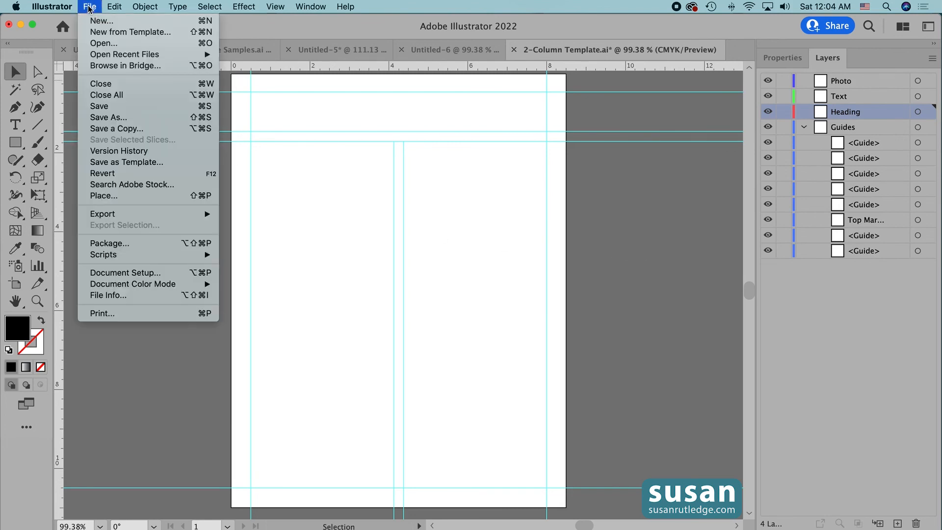
click(102, 118)
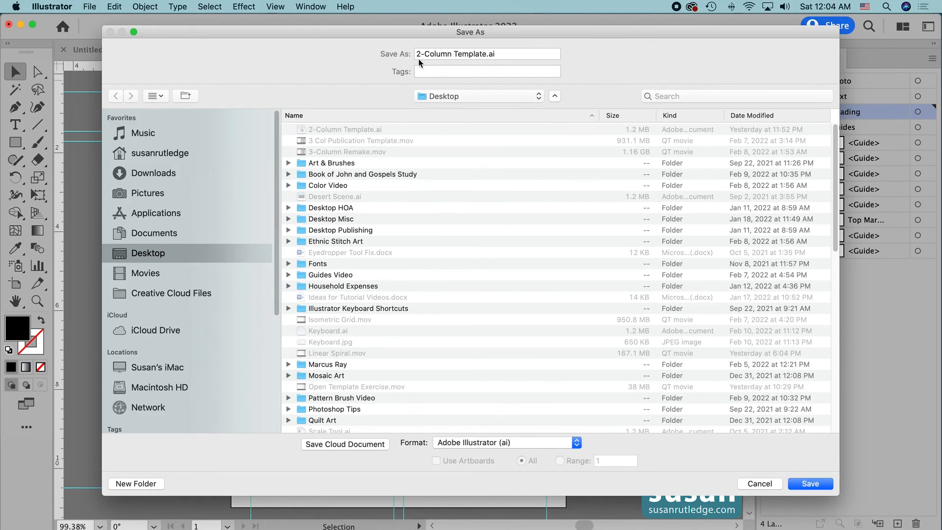
click(485, 52)
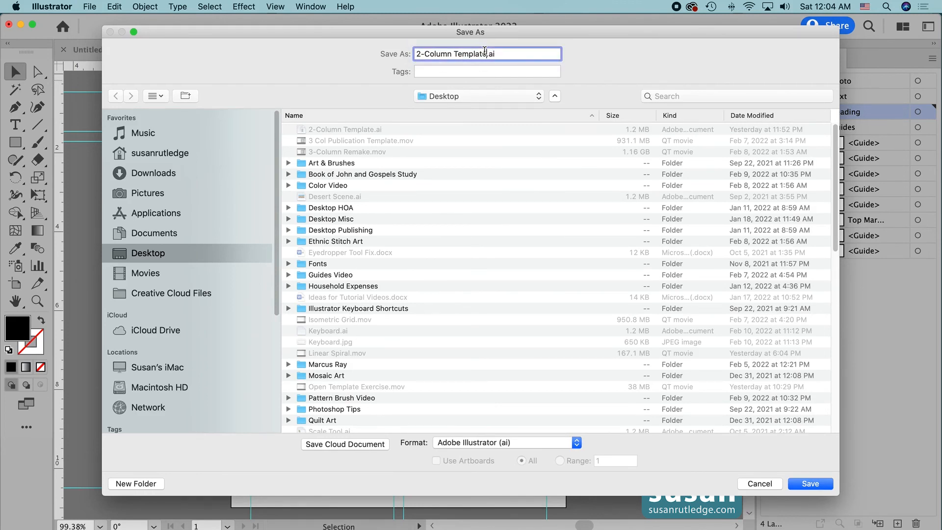
text(Without Text)
click(345, 115)
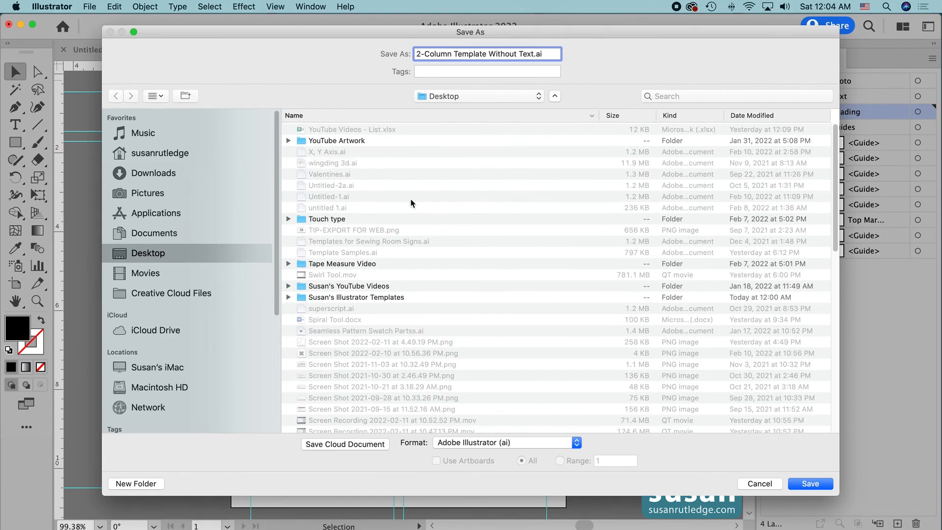
double_click(299, 297)
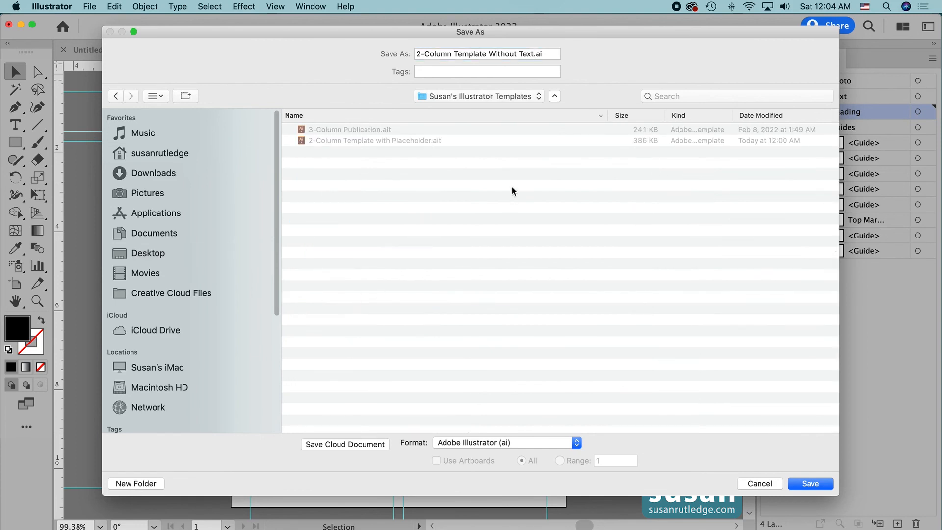
click(575, 443)
click(547, 463)
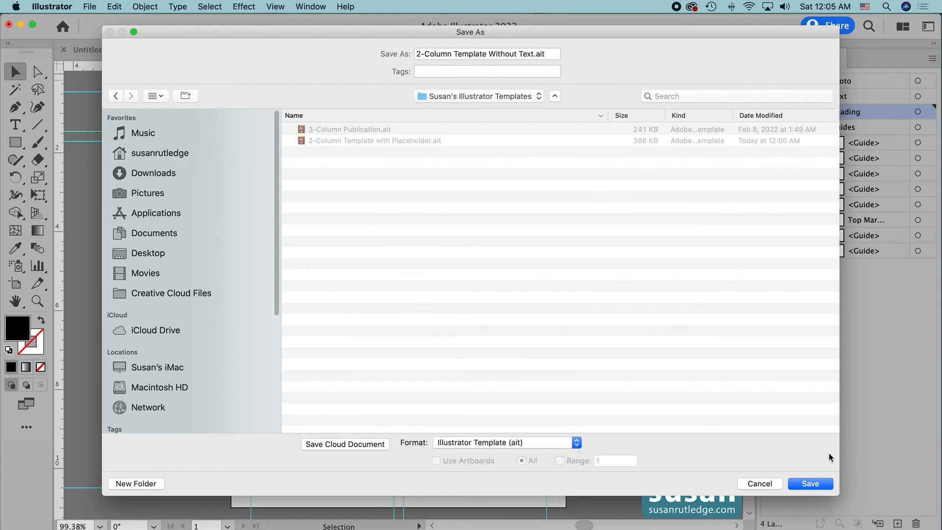
click(809, 484)
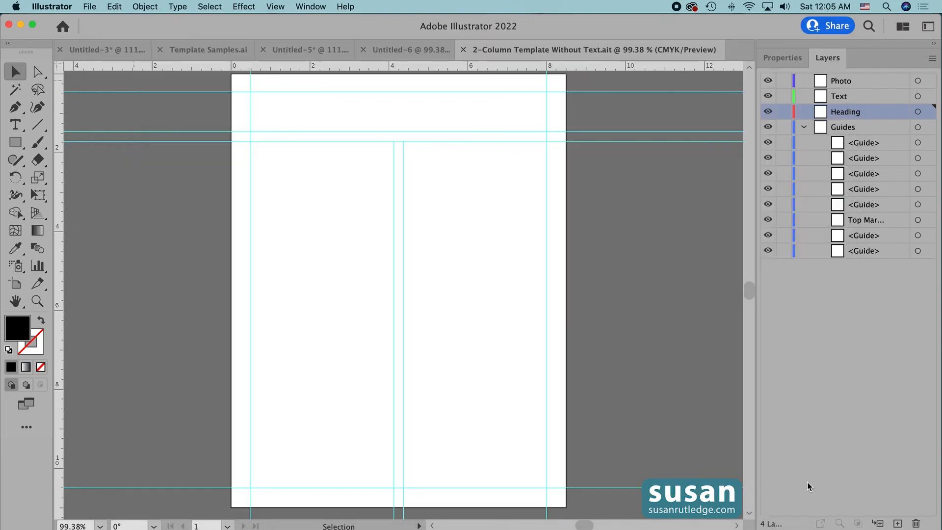